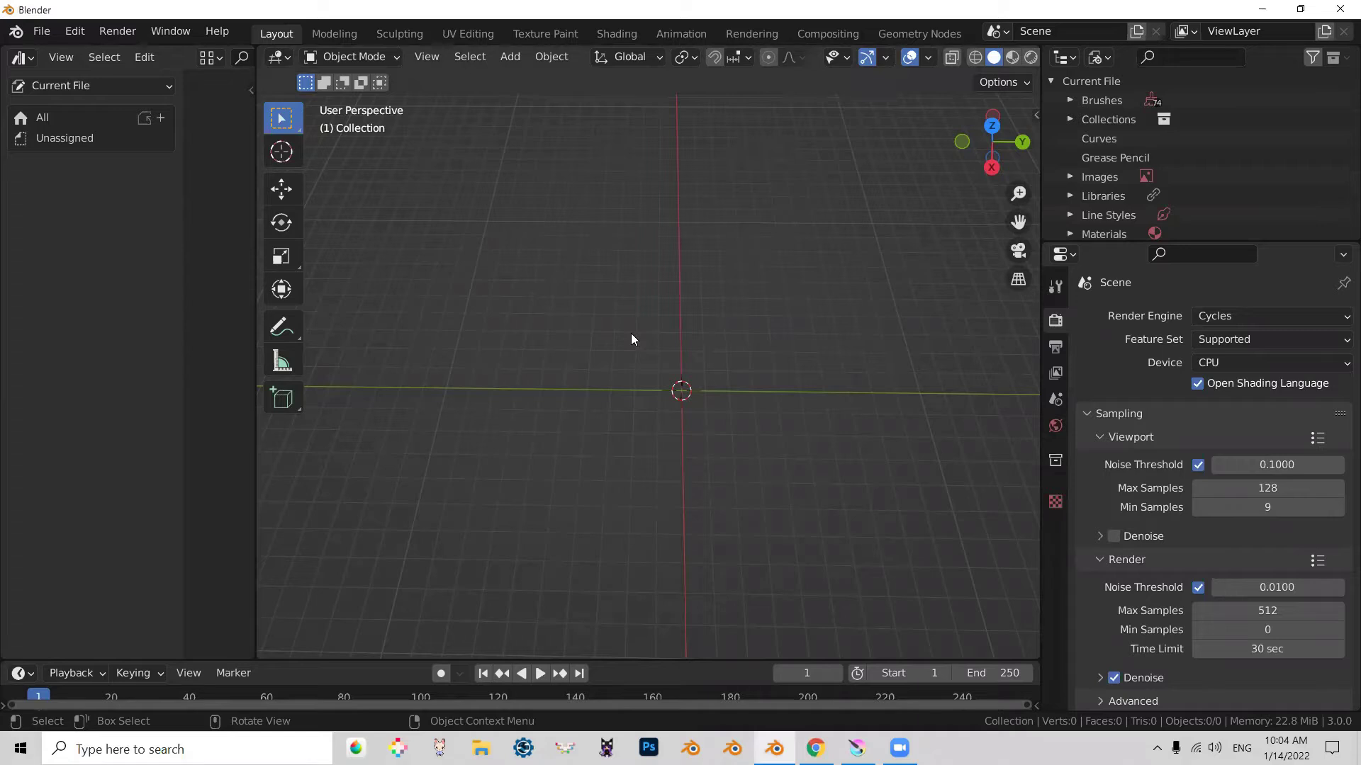
# Step: Add a cube mesh at the scene origin and orbit in for a closer view
pyautogui.hotkey('shift', 'a')
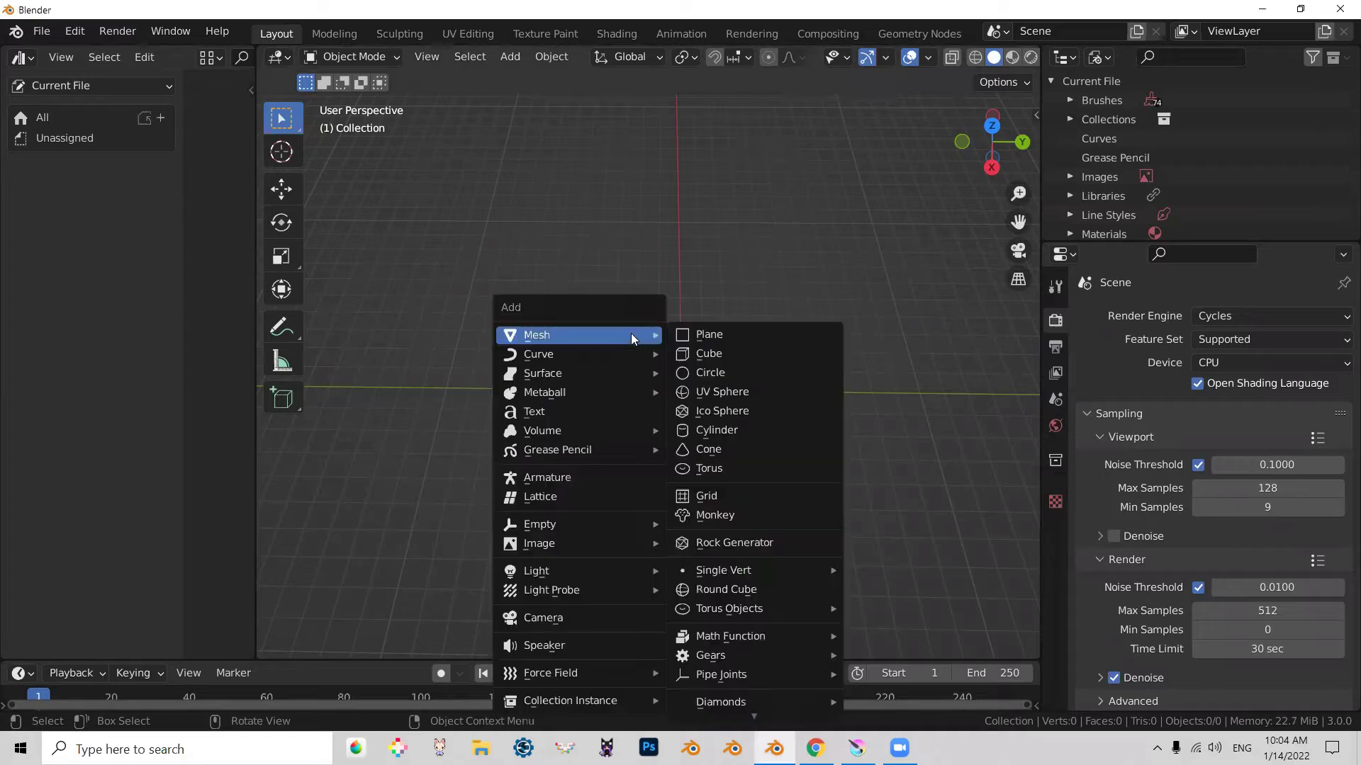
pyautogui.click(722, 360)
pyautogui.moveTo(776, 498); pyautogui.dragTo(494, 465, button='middle')
pyautogui.scroll(5, 495, 465)
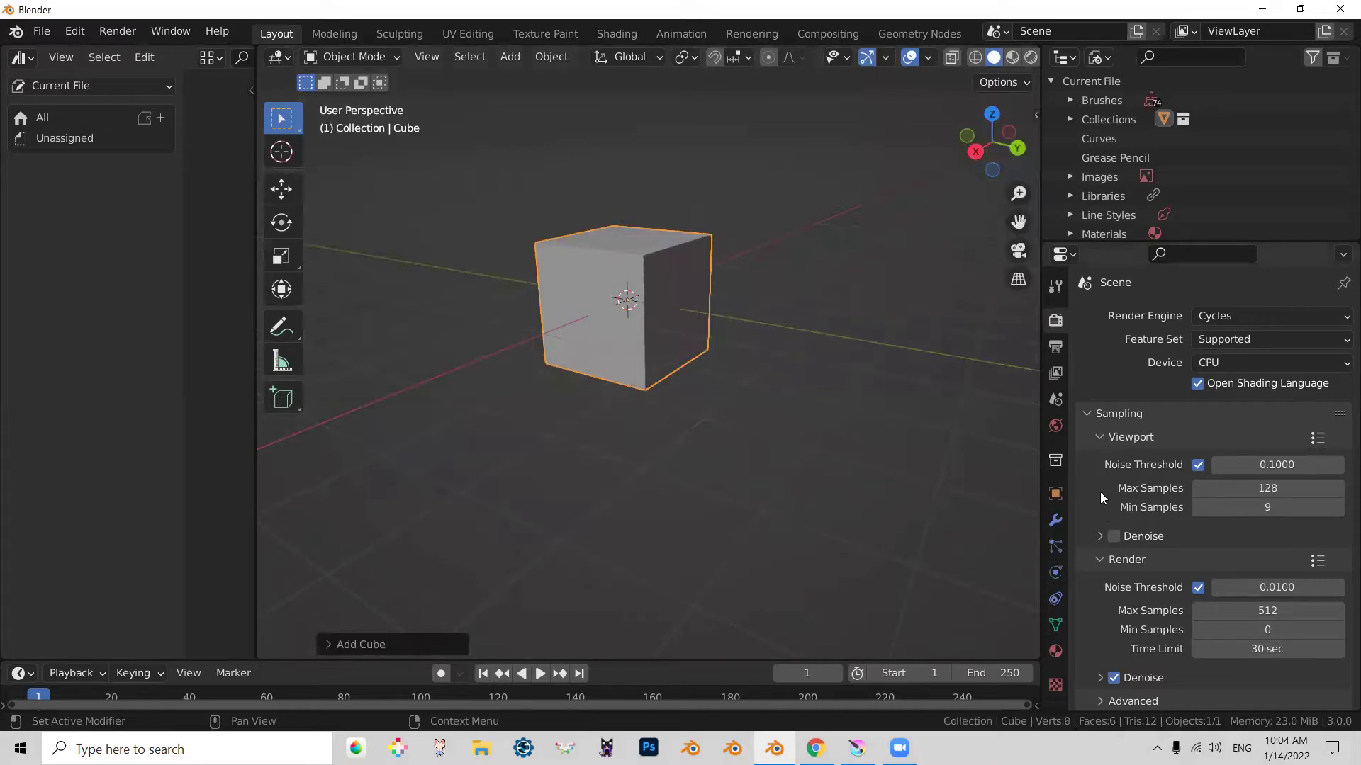
# Step: Create a new material on the cube with a saturated red Base Color
pyautogui.click(1054, 651)
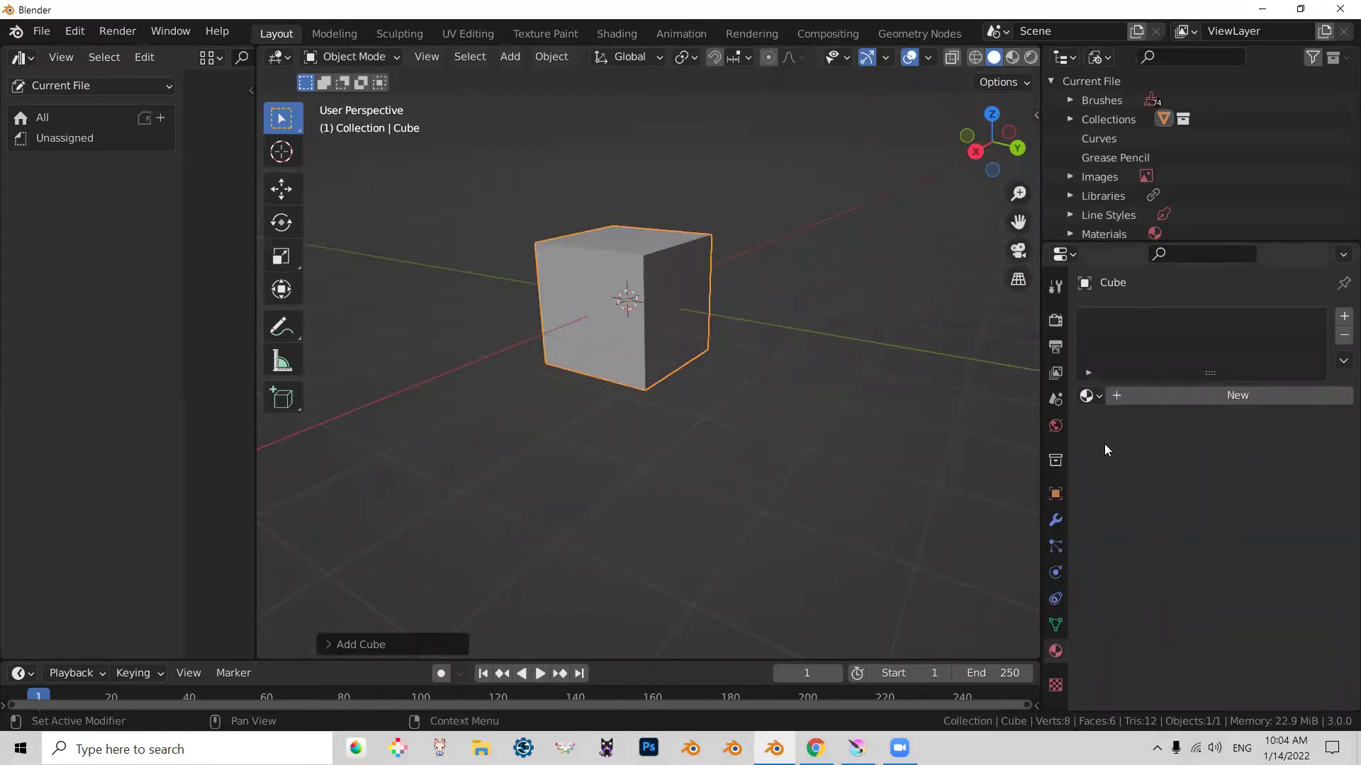
pyautogui.click(1115, 394)
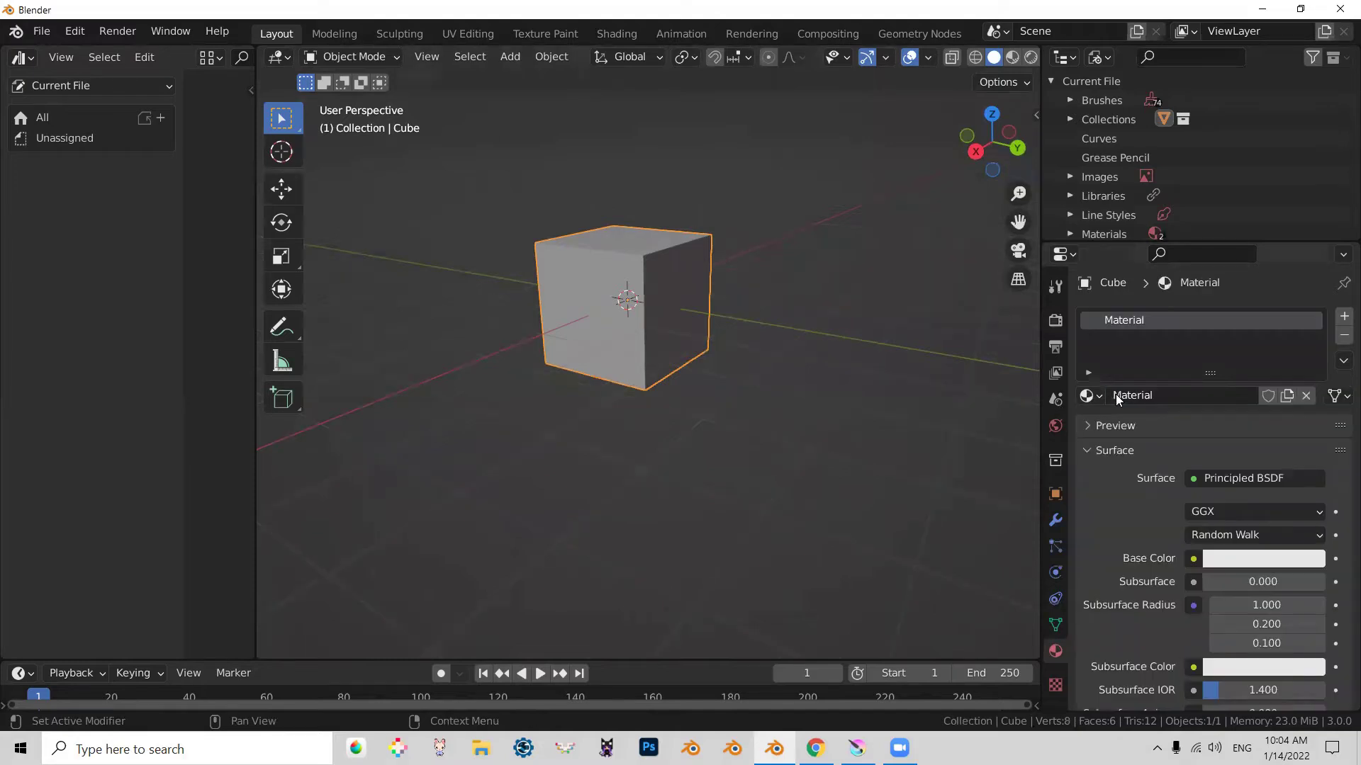
pyautogui.click(1261, 557)
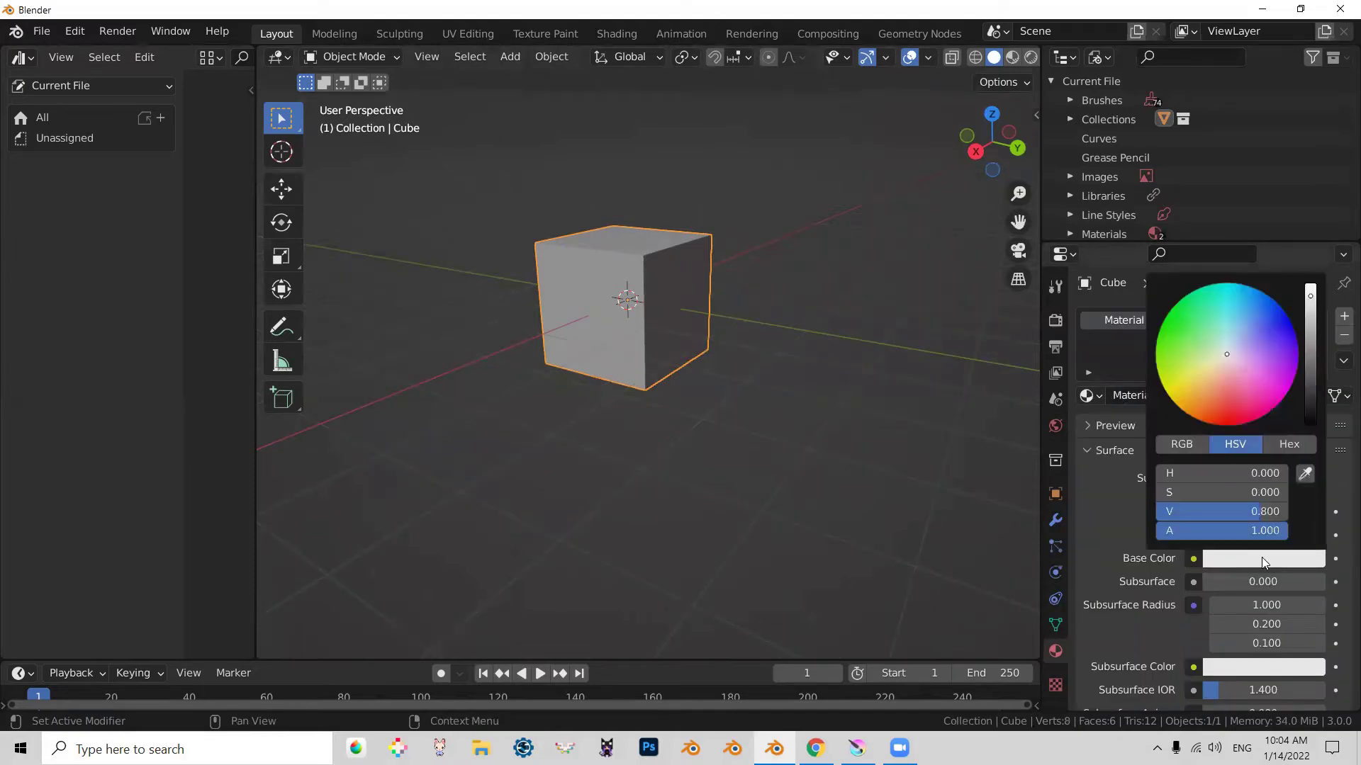
pyautogui.moveTo(1226, 330); pyautogui.dragTo(1230, 453)
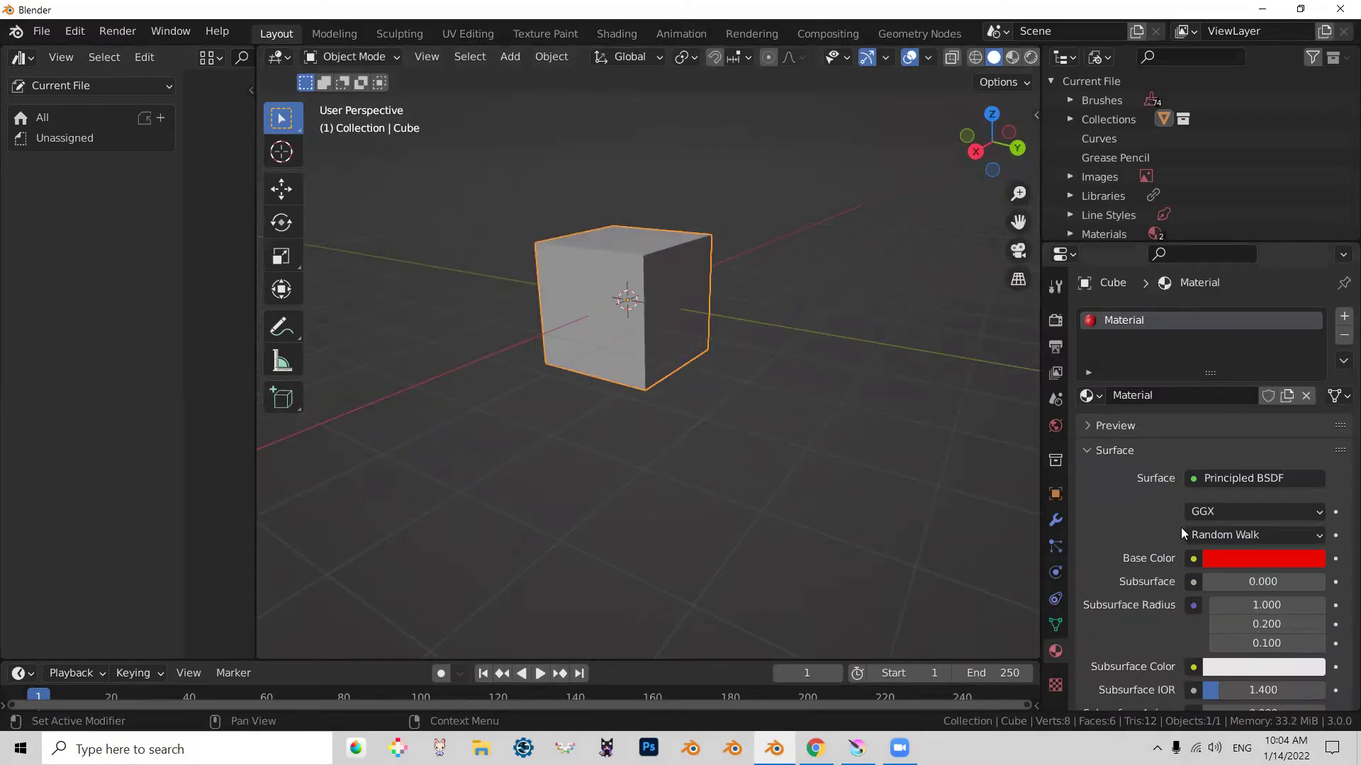
pyautogui.scroll(-10, 1162, 521)
pyautogui.scroll(-4, 1134, 532)
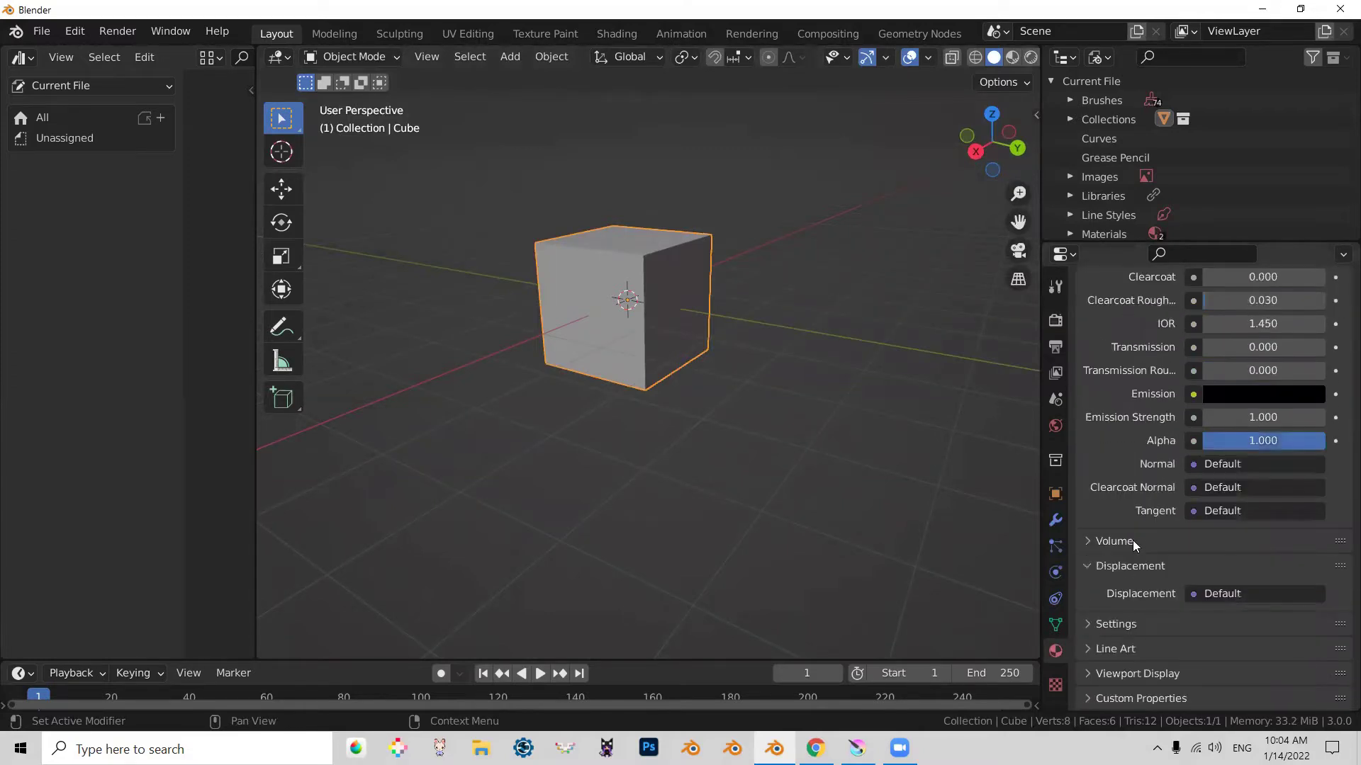
# Step: Paste the red into the Viewport Display color and preview the cube in Material Preview shading
pyautogui.click(1099, 678)
pyautogui.scroll(-5, 1216, 516)
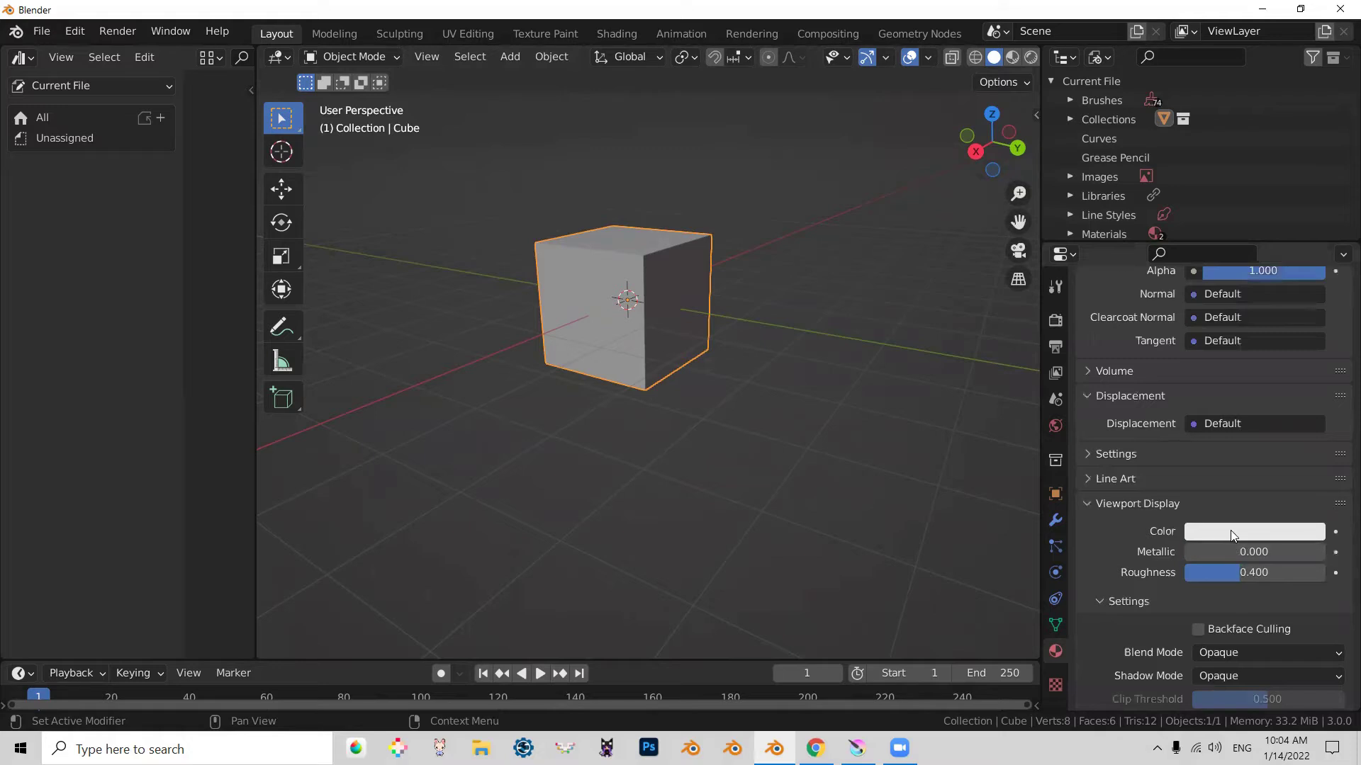
pyautogui.hotkey('ctrl', 'v')
pyautogui.moveTo(709, 274); pyautogui.dragTo(674, 313, button='middle')
pyautogui.scroll(8, 688, 314)
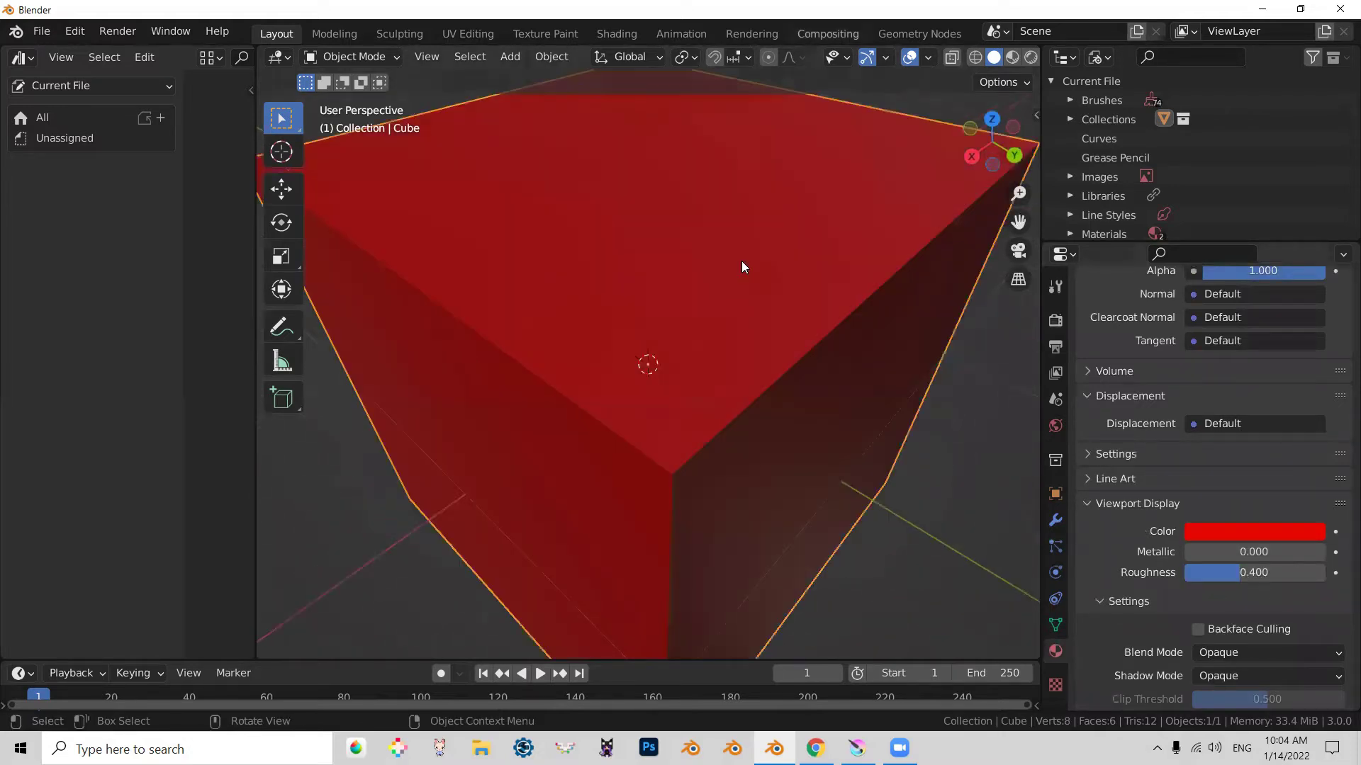
pyautogui.click(1016, 58)
pyautogui.scroll(-7, 744, 283)
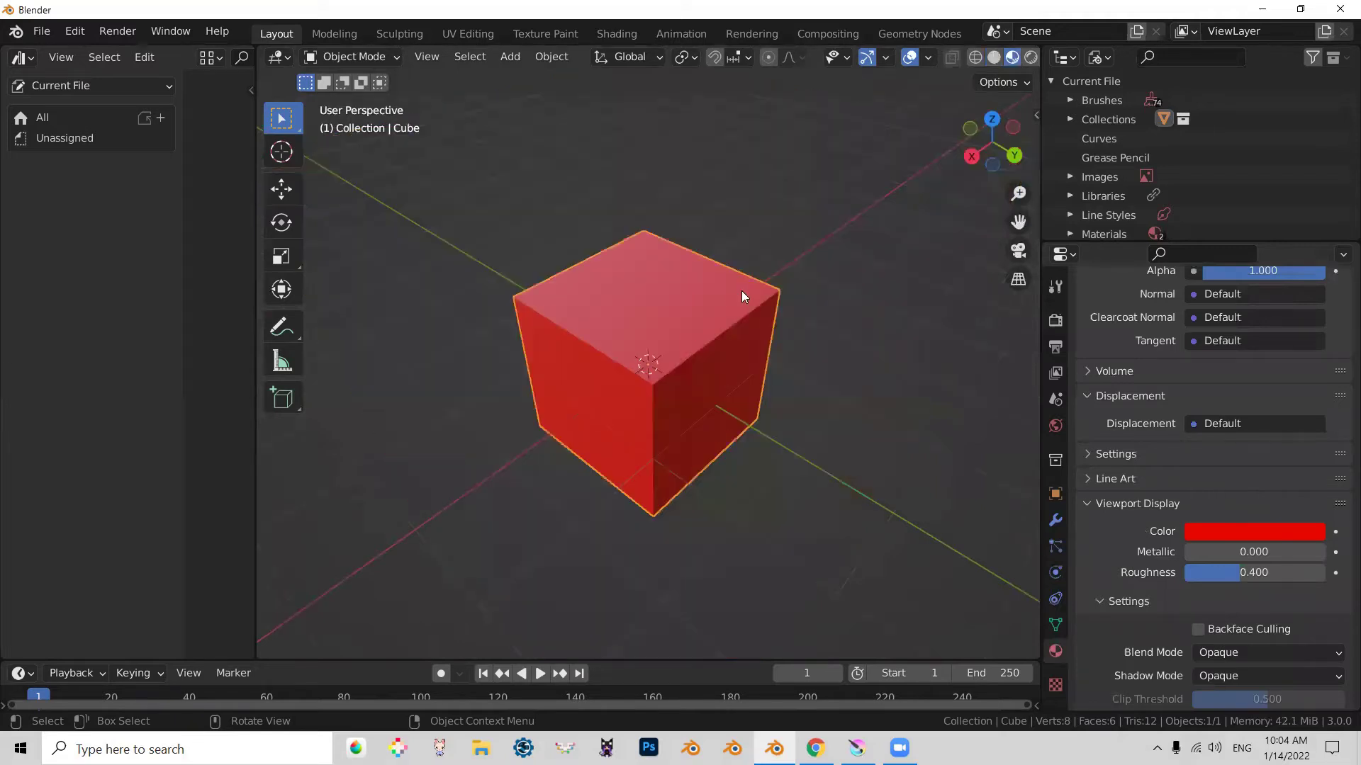
pyautogui.moveTo(741, 290); pyautogui.dragTo(680, 269, button='middle')
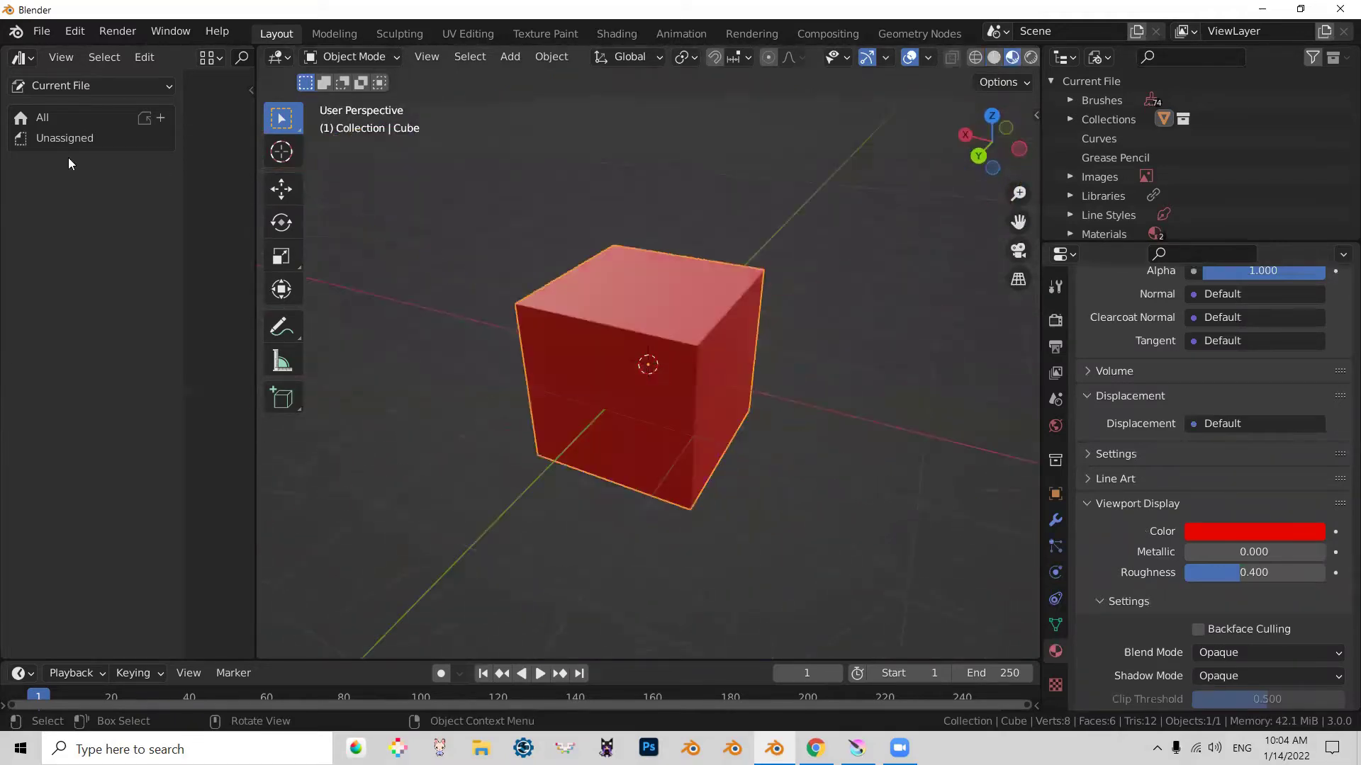
# Step: Make the left area a Shader Editor with its sidebar hidden, framing the Principled BSDF and Material Output
pyautogui.click(23, 57)
pyautogui.click(66, 231)
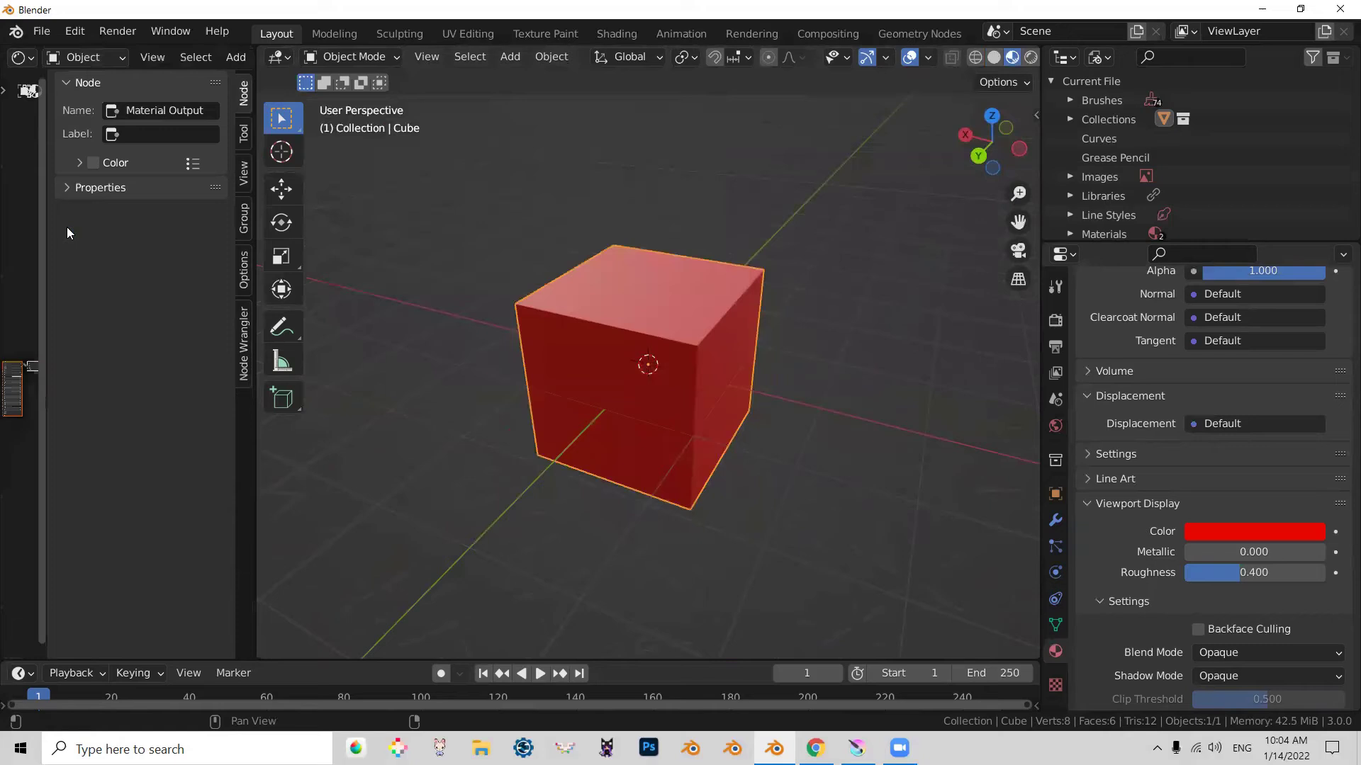
pyautogui.press('n')
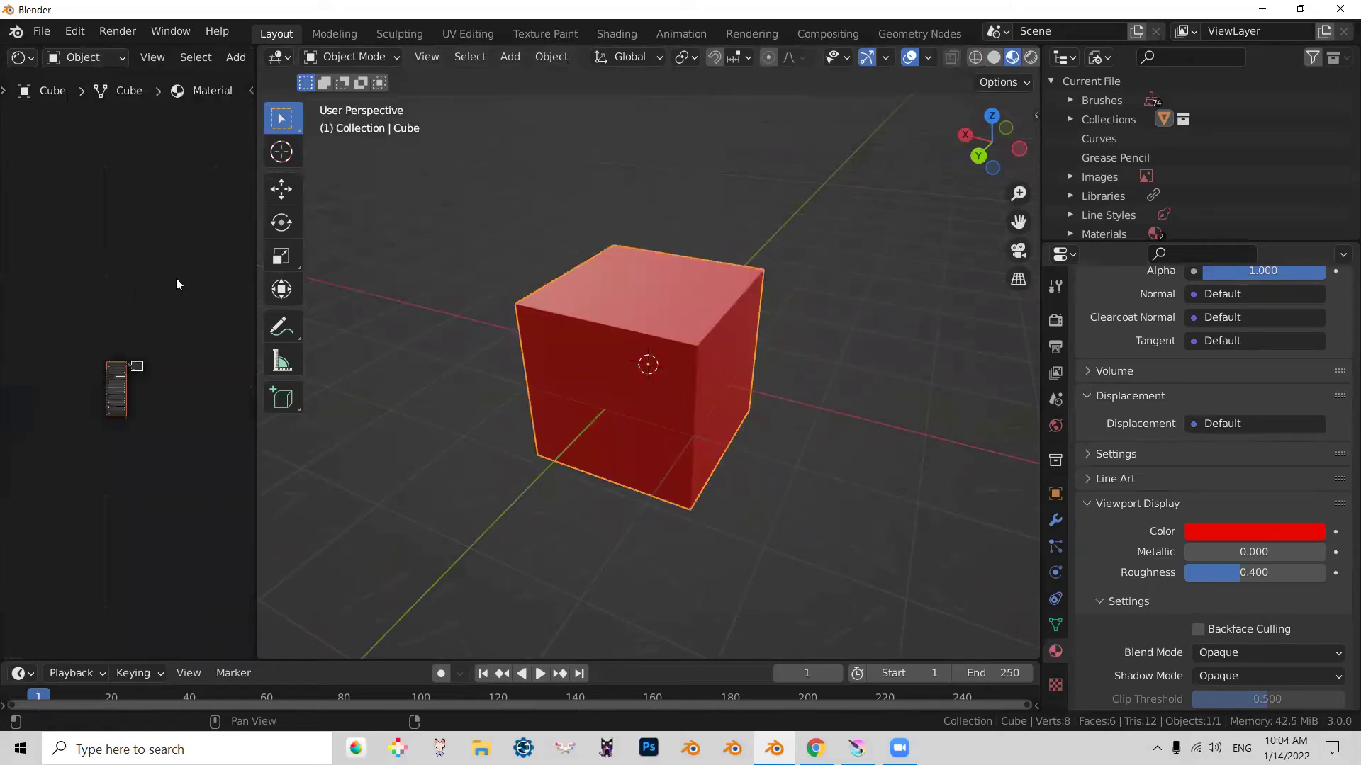
pyautogui.scroll(4, 116, 390)
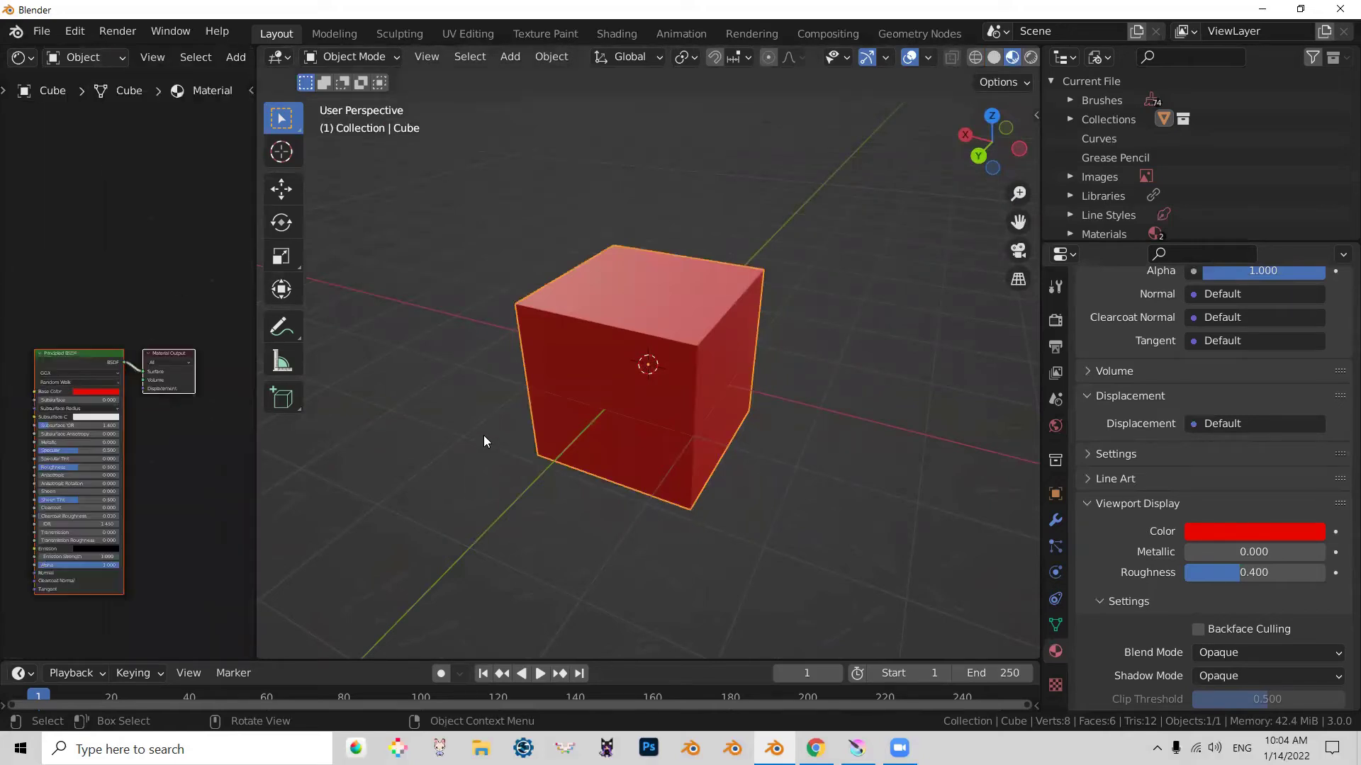
pyautogui.moveTo(679, 440); pyautogui.dragTo(764, 401, button='middle')
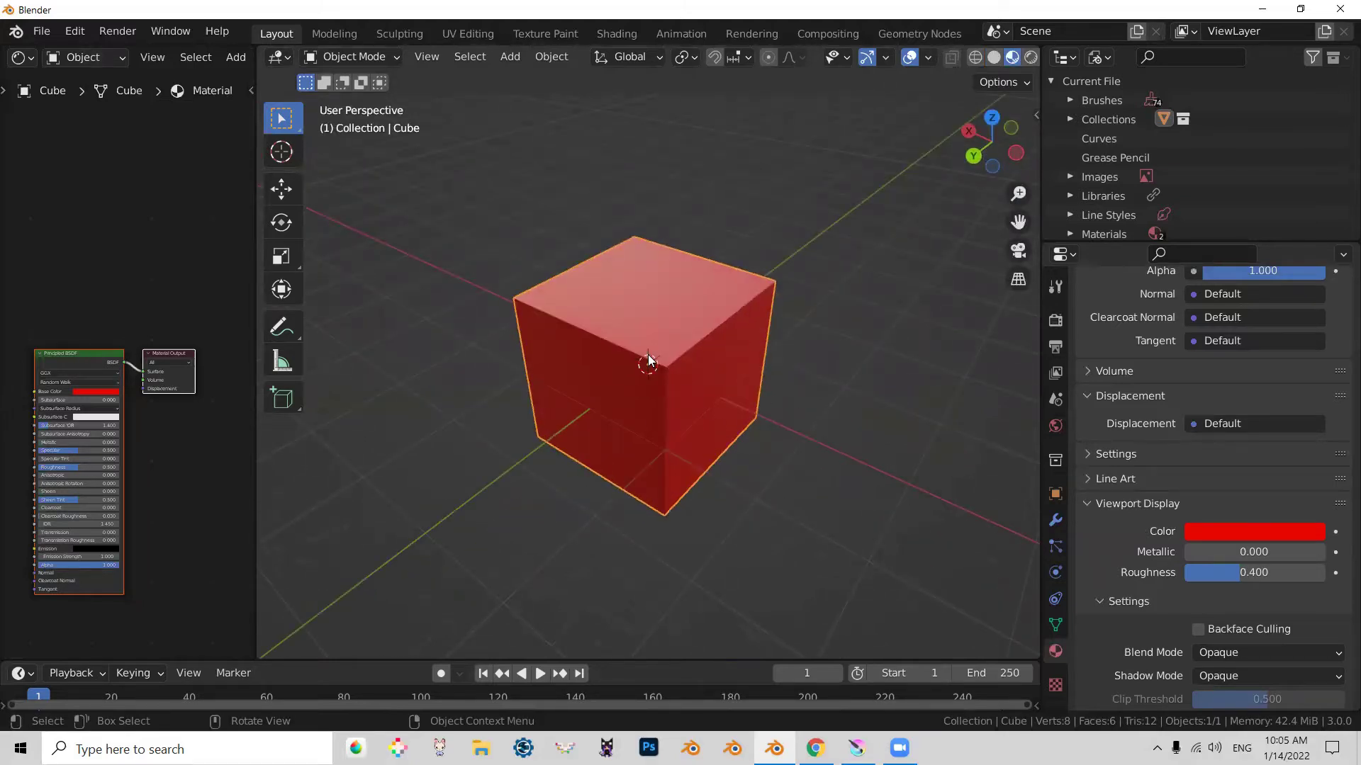
# Step: Enter Edit Mode, show the cube's cross-shaped UV layout in a UV Editor, and use face select
pyautogui.press('Tab')
pyautogui.click(21, 56)
pyautogui.click(66, 152)
pyautogui.scroll(2, 109, 363)
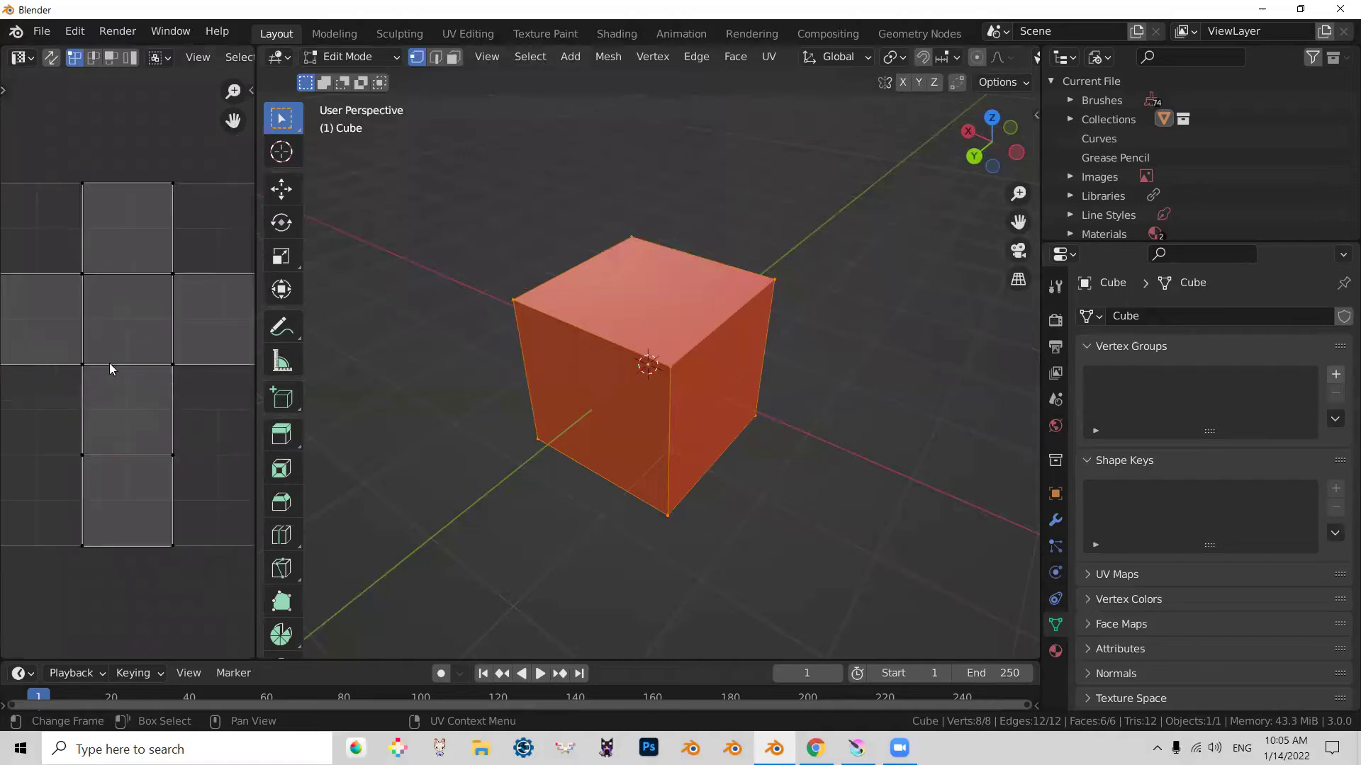
pyautogui.scroll(-3, 170, 341)
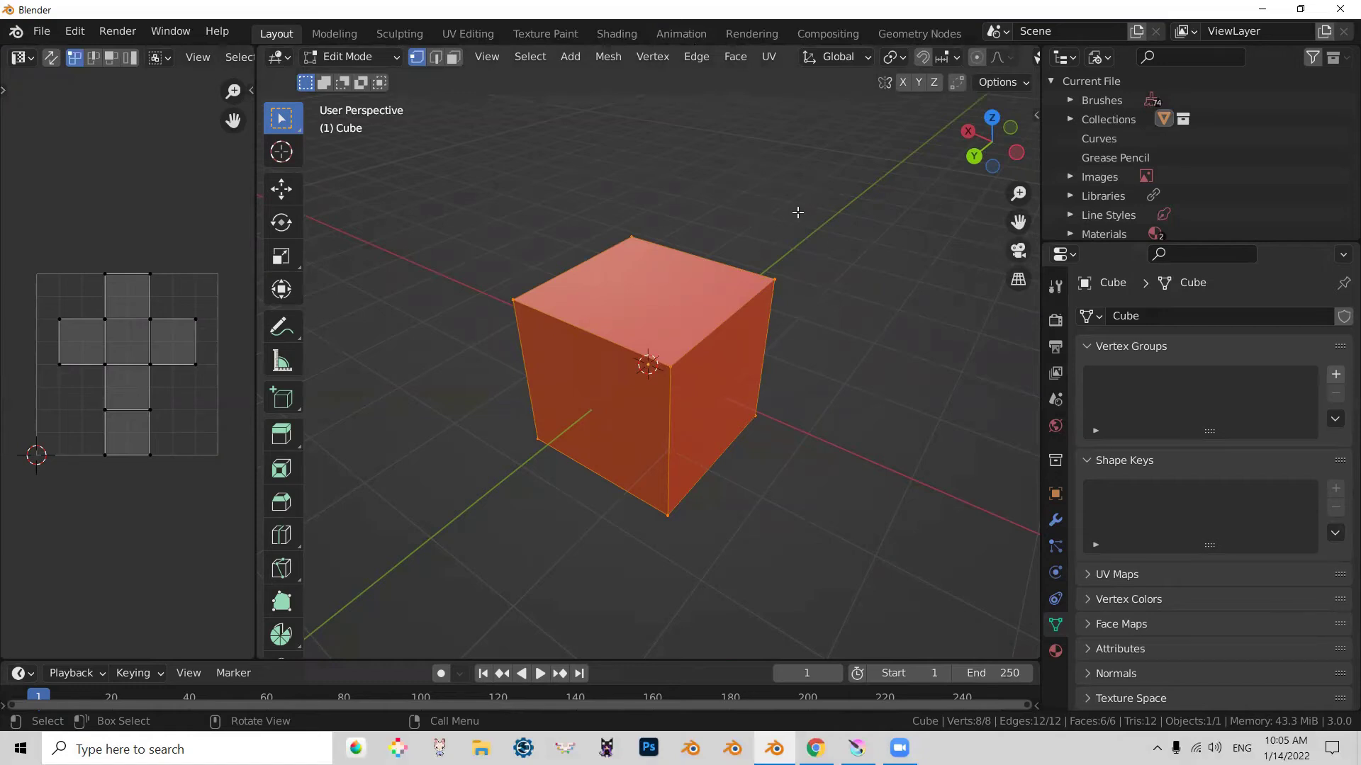
pyautogui.press('3')
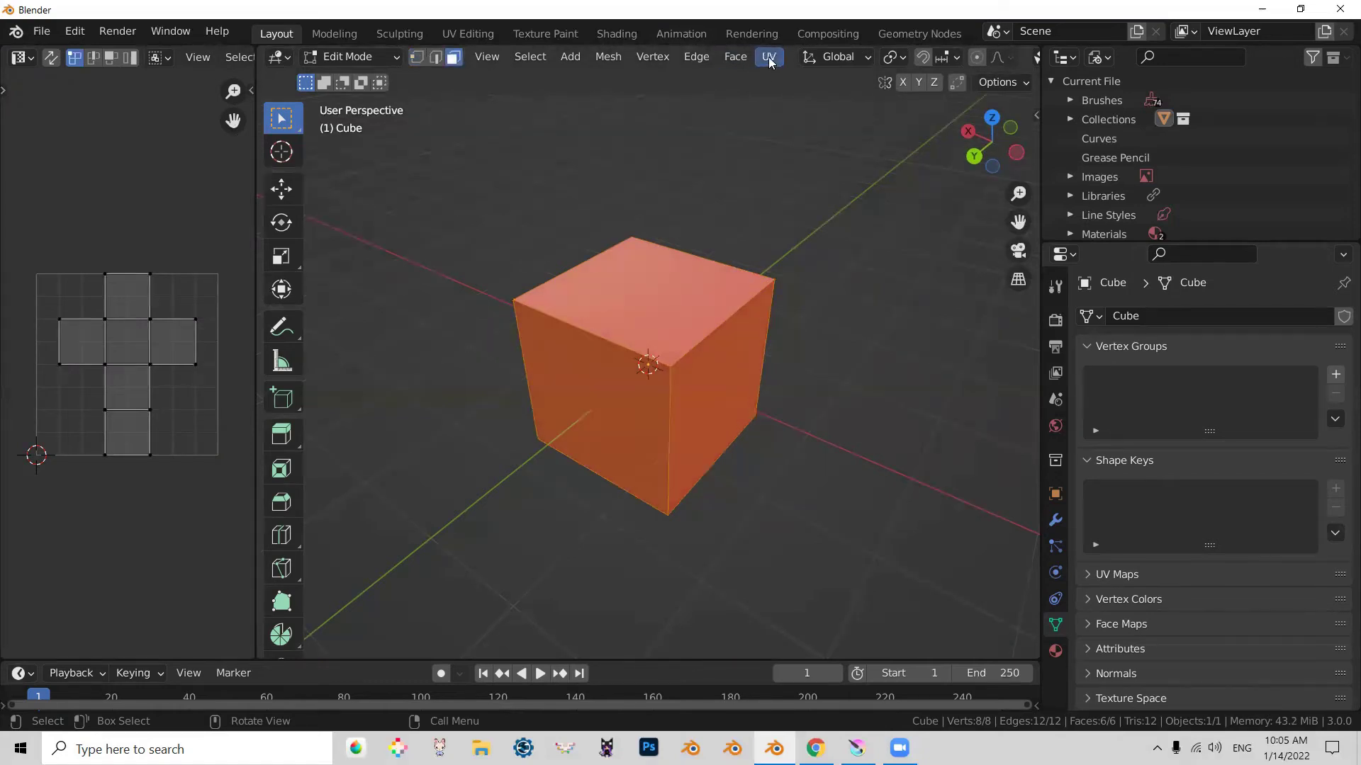
# Step: Re-unwrap the cube with Smart UV Project using an Island Margin of 0.01
pyautogui.press('u')
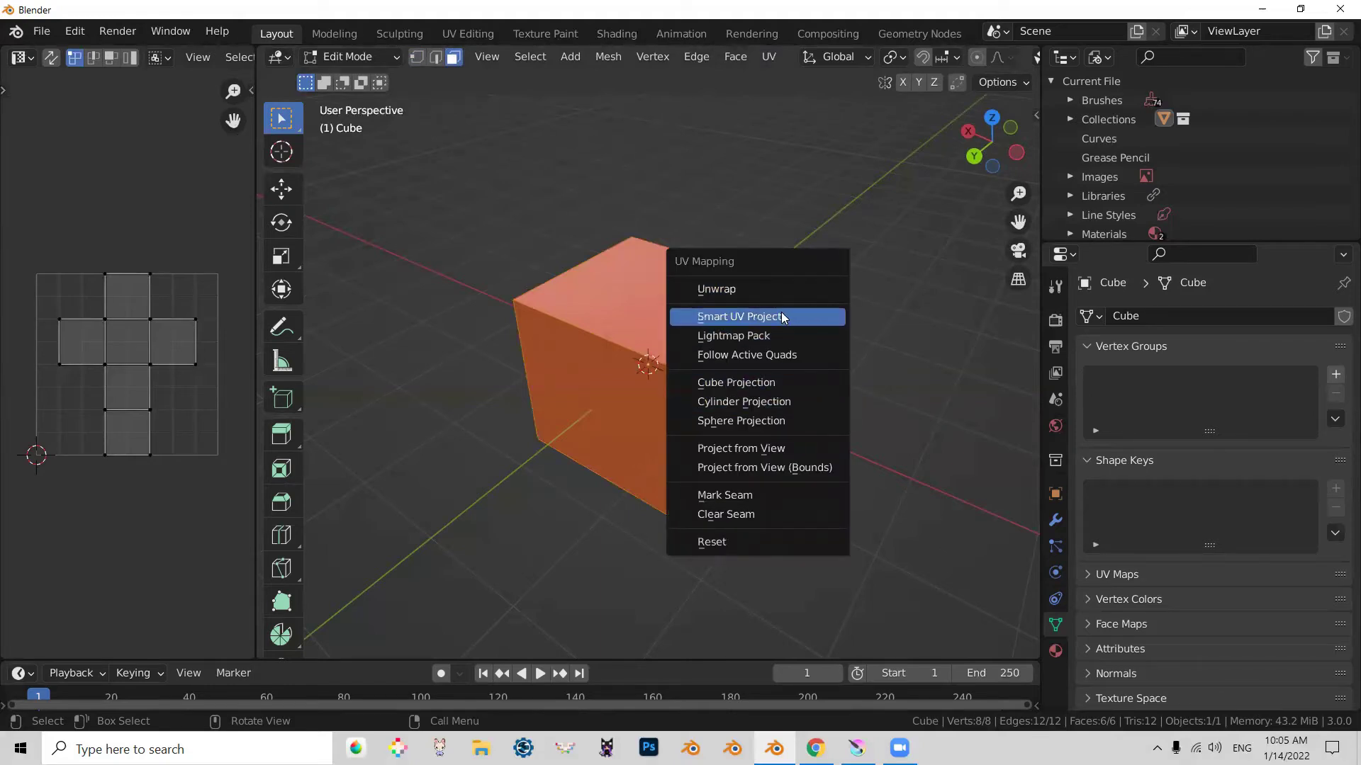
pyautogui.click(799, 320)
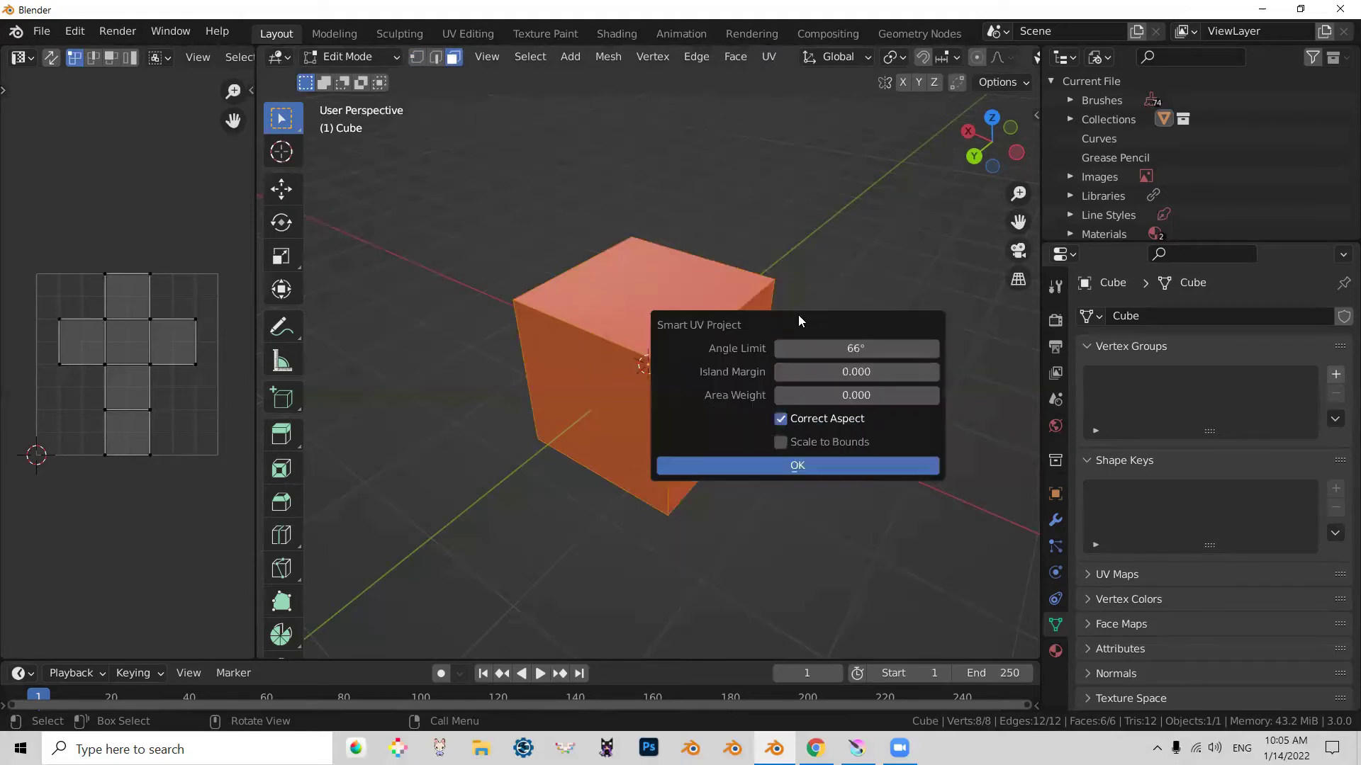
pyautogui.click(877, 372)
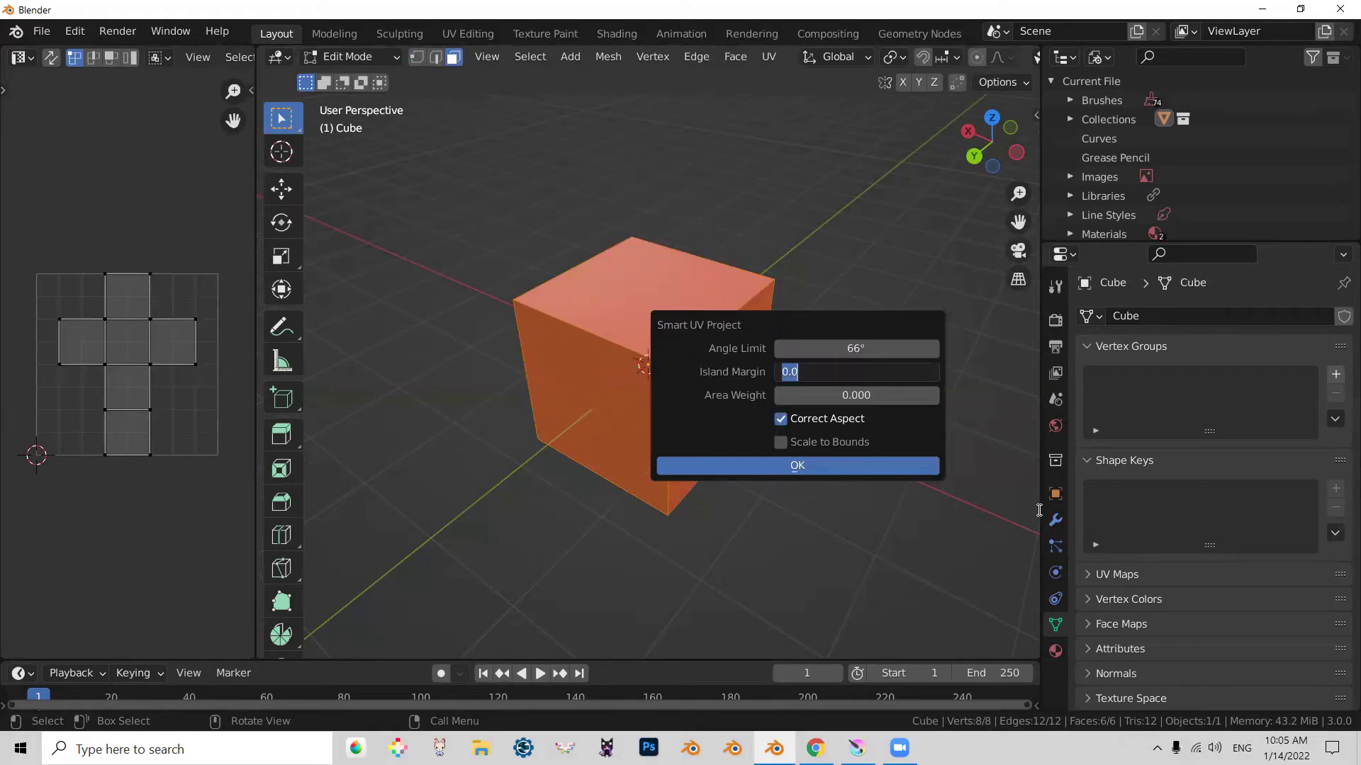
pyautogui.write('.01')
pyautogui.press('Return')
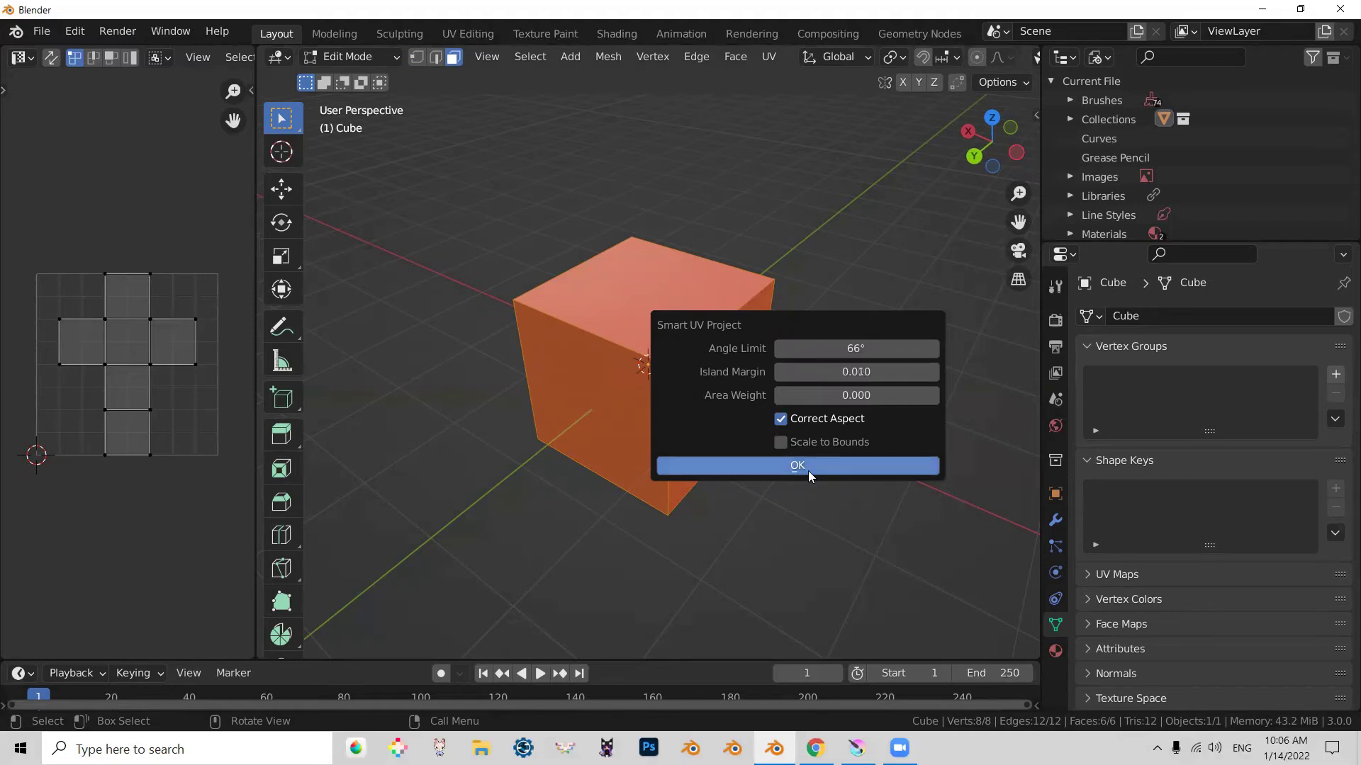
pyautogui.click(808, 469)
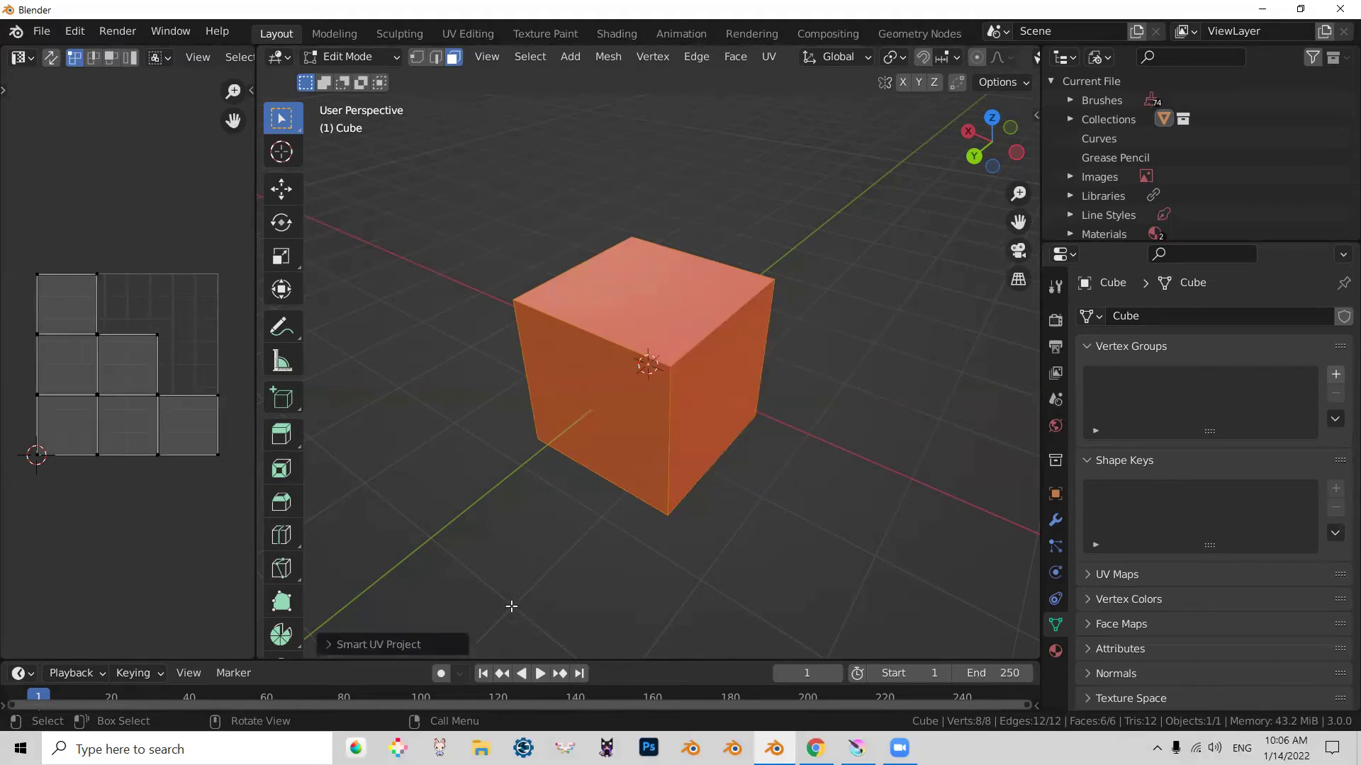
# Step: Turn the 3D view to face the cube's front and widen the UV editor area
pyautogui.scroll(5, 170, 401)
pyautogui.scroll(-4, 146, 467)
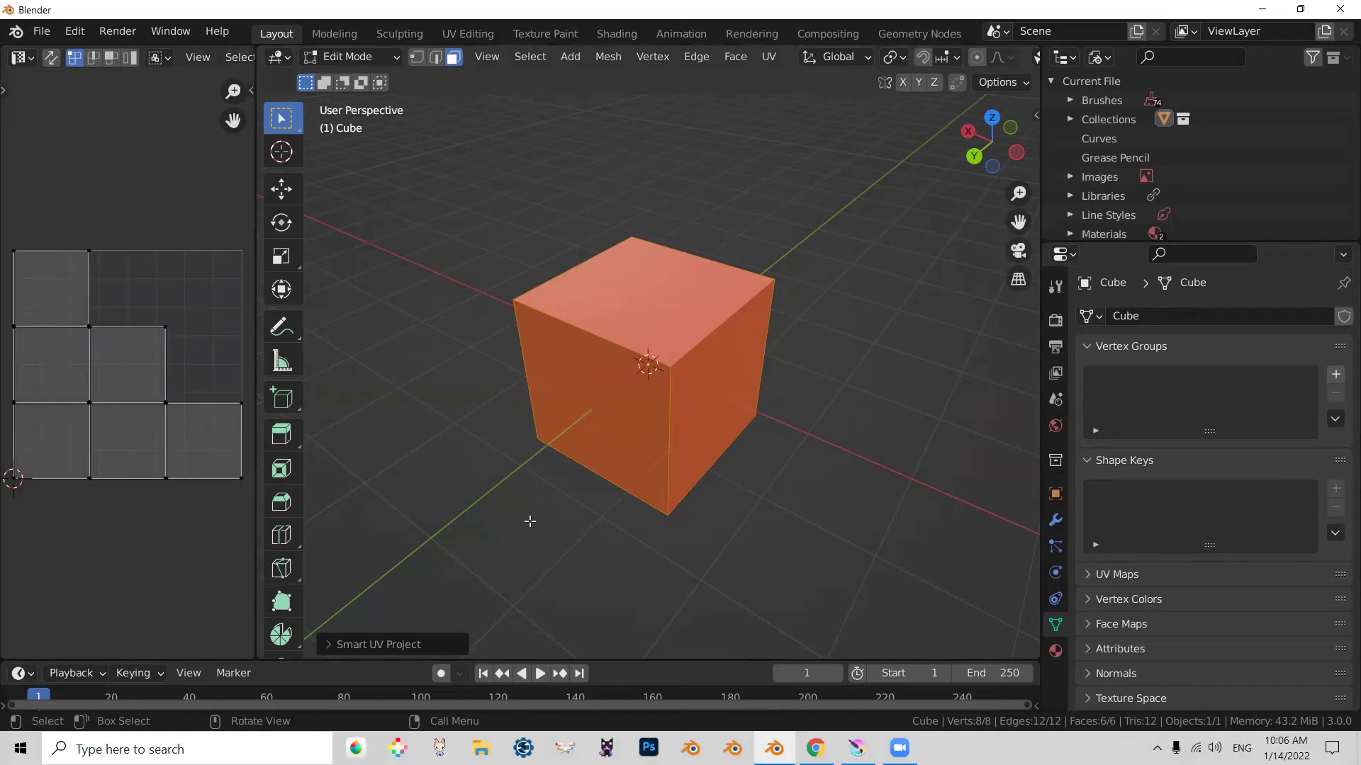
pyautogui.moveTo(528, 520); pyautogui.dragTo(630, 453, button='middle')
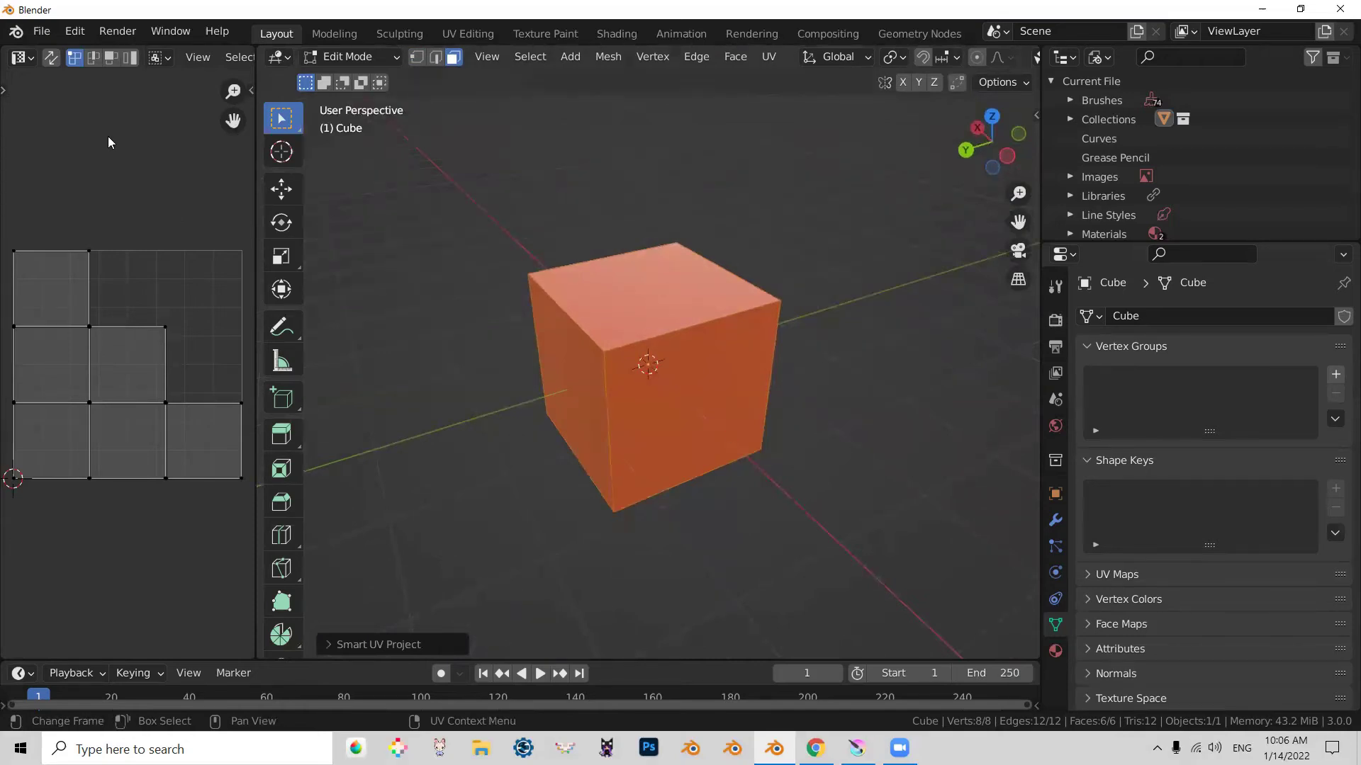
pyautogui.moveTo(307, 85)
pyautogui.mouseDown()
pyautogui.moveTo(227, 146)
pyautogui.moveTo(52, 82)
pyautogui.moveTo(21, 56)
pyautogui.moveTo(291, 93)
pyautogui.mouseUp()
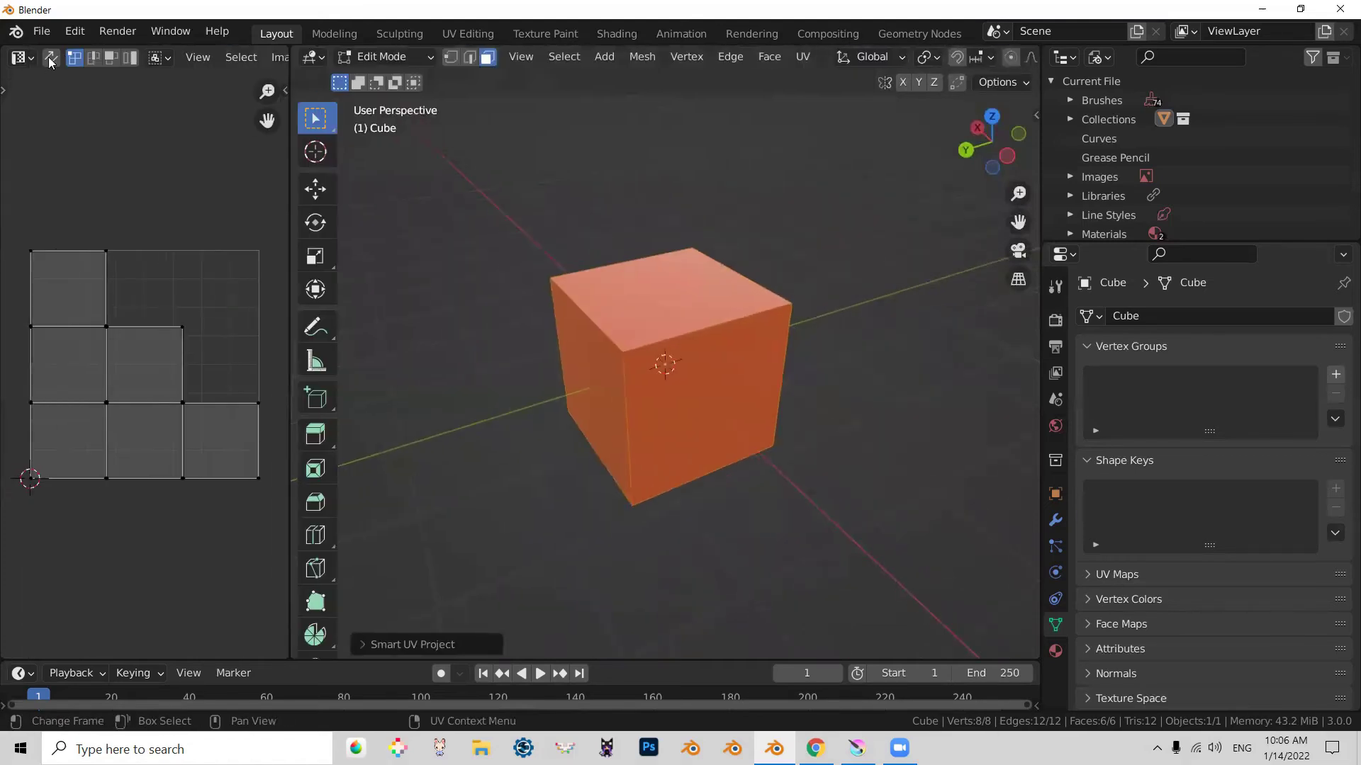
# Step: Switch the left area back to the Shader Editor with the node sidebar hidden
pyautogui.click(21, 56)
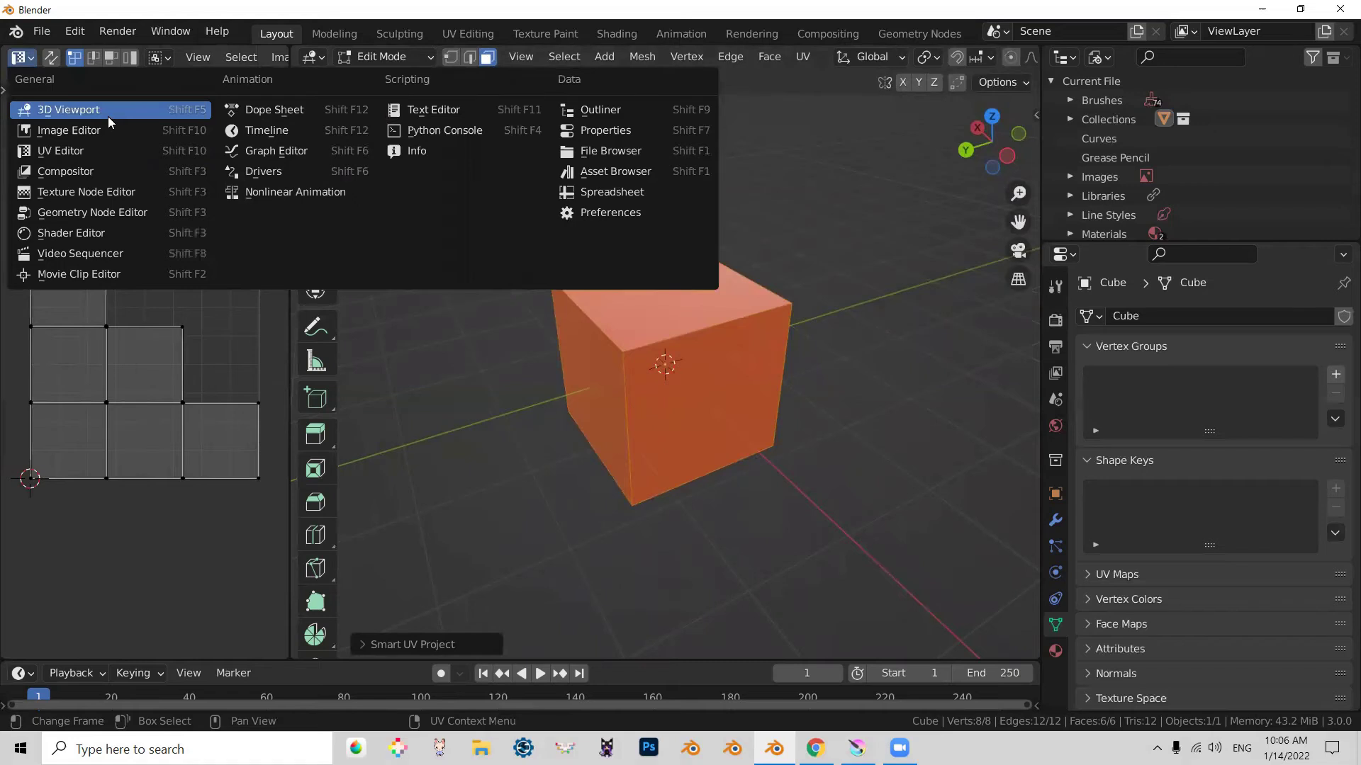
pyautogui.click(71, 232)
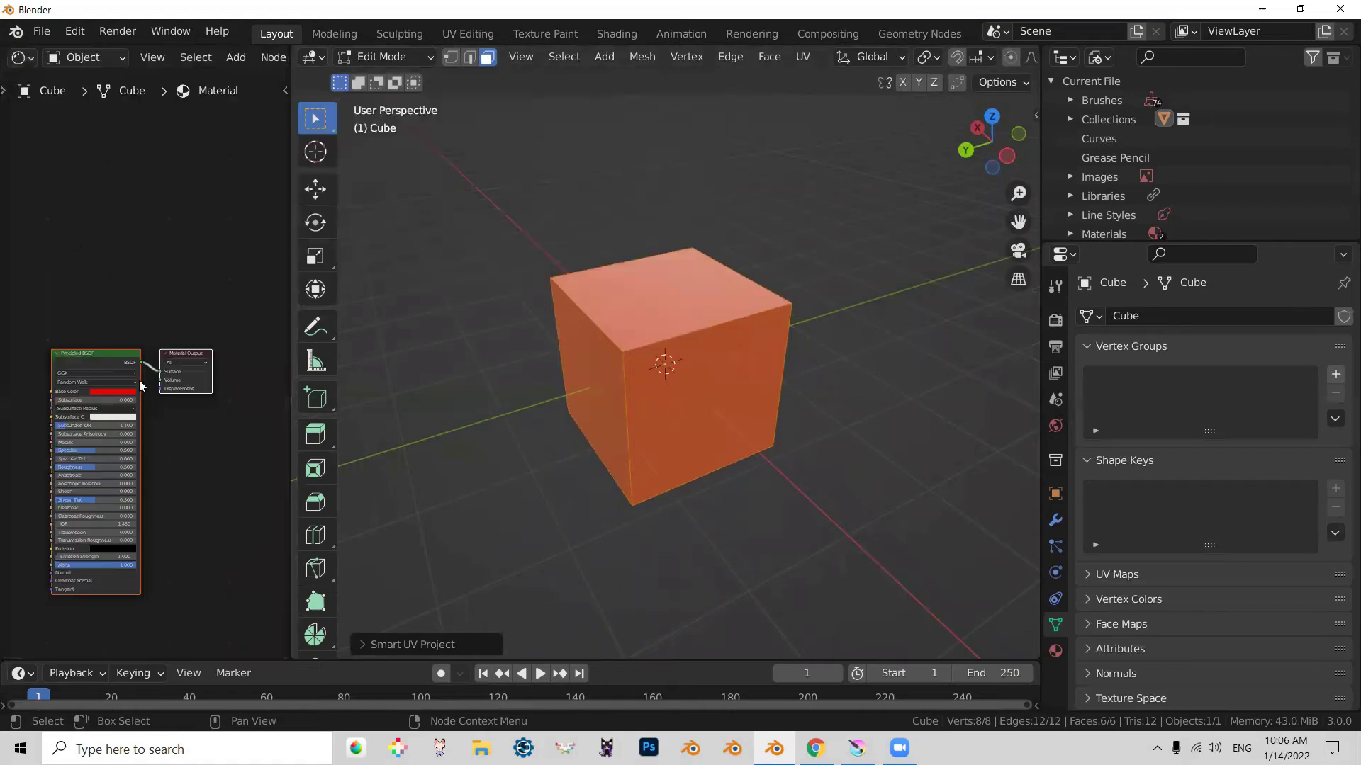
pyautogui.hotkey('shift', 'a')
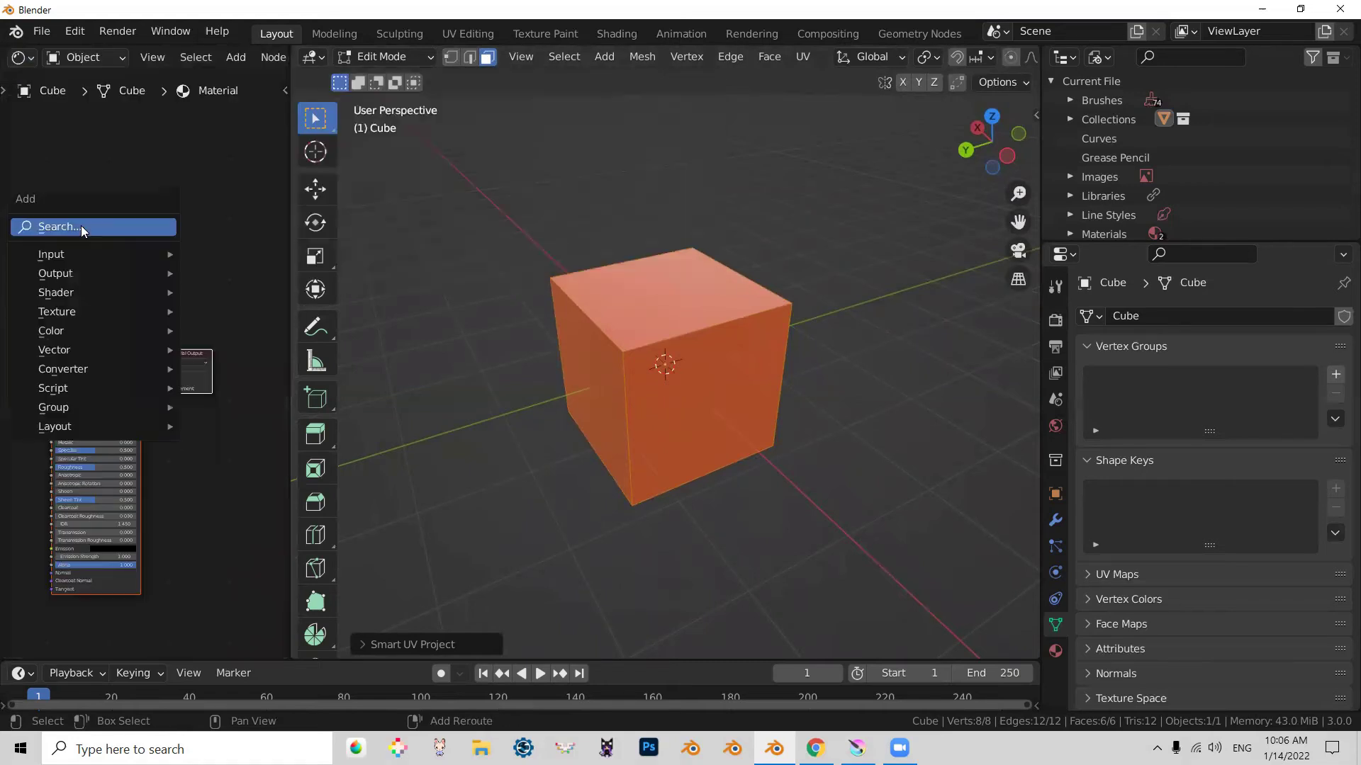
pyautogui.click(81, 225)
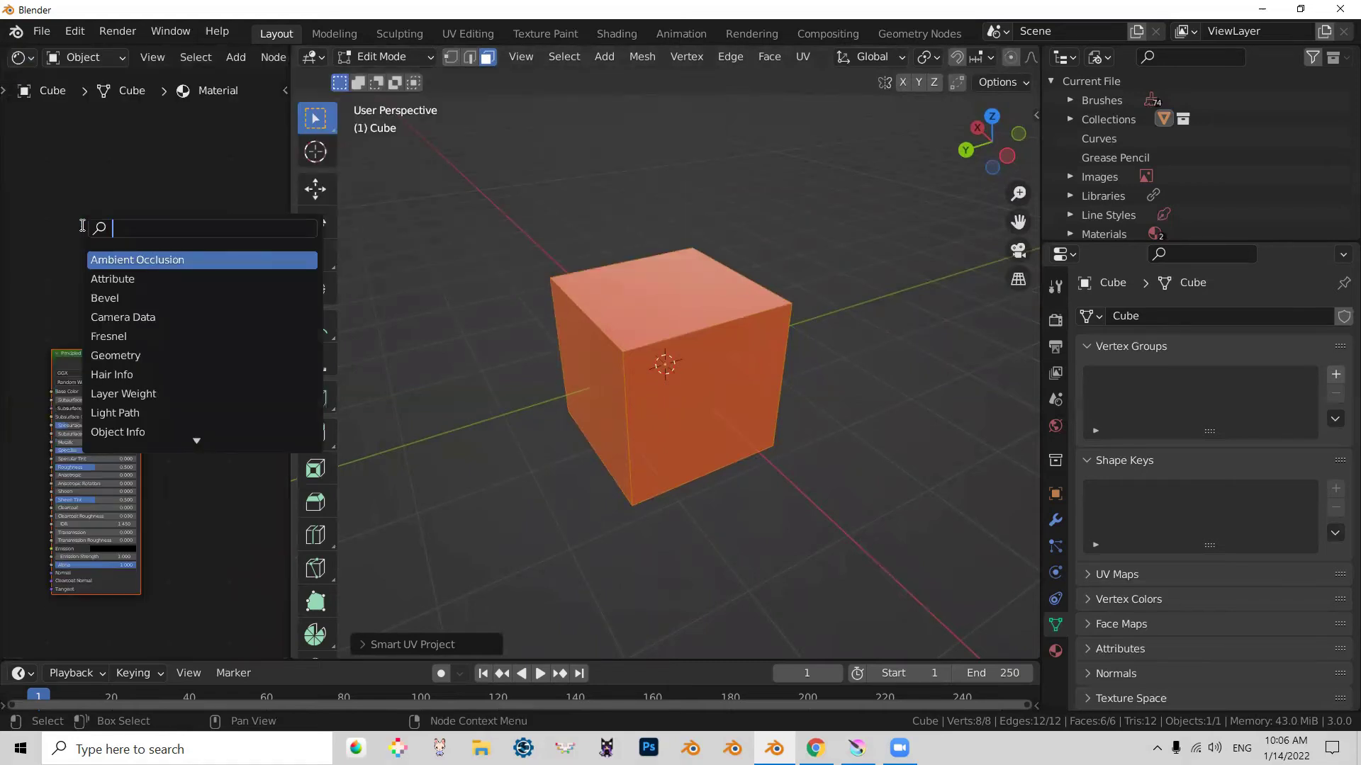
pyautogui.press('Escape')
pyautogui.press('n')
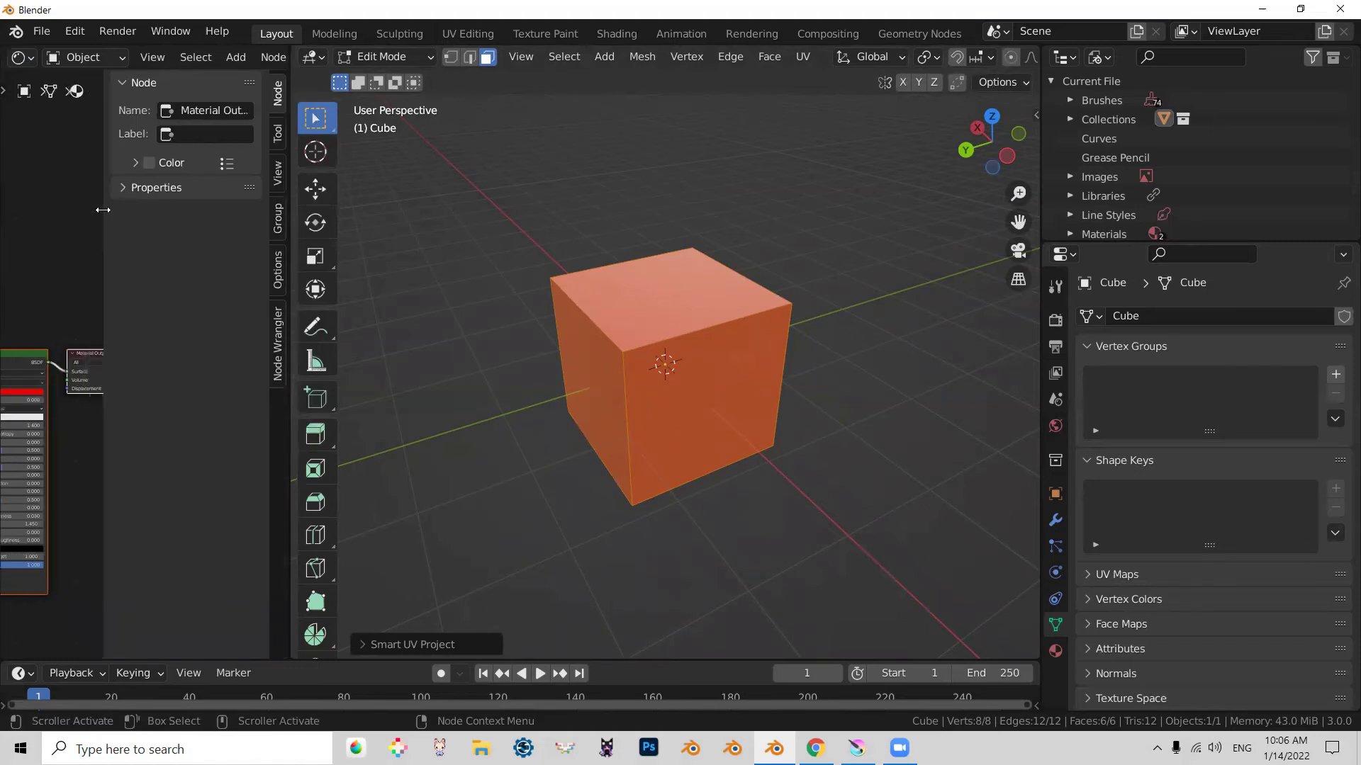
pyautogui.press('n')
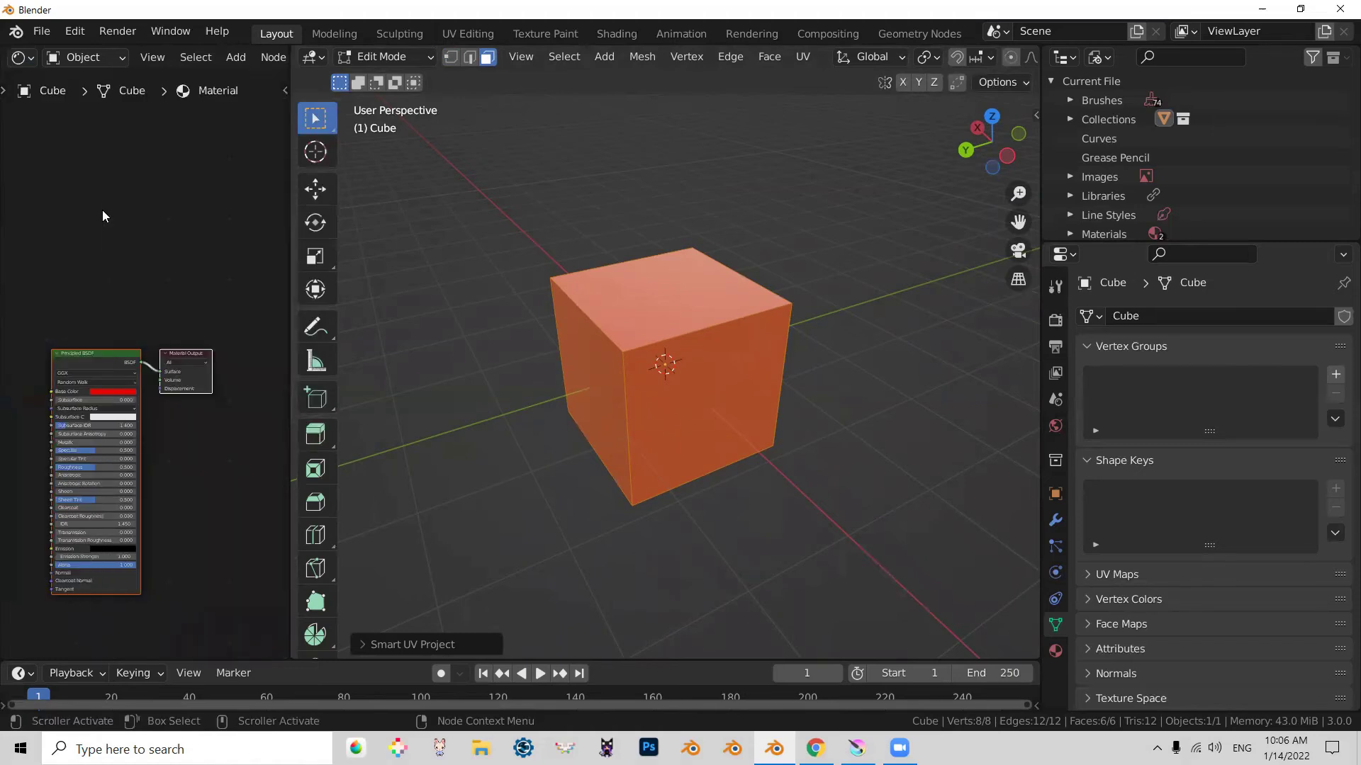
# Step: Add an Image Texture node via search and place it above the Principled BSDF
pyautogui.hotkey('shift', 'a')
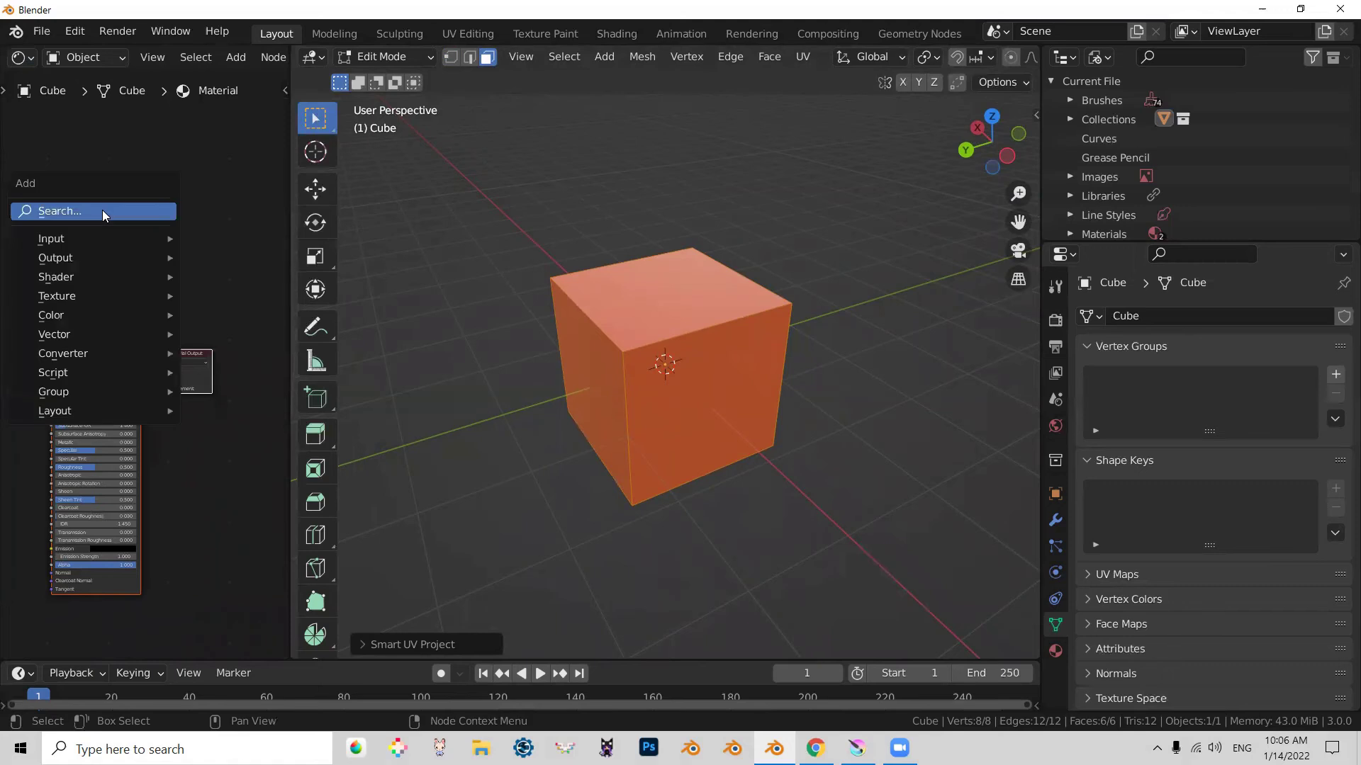
pyautogui.click(102, 210)
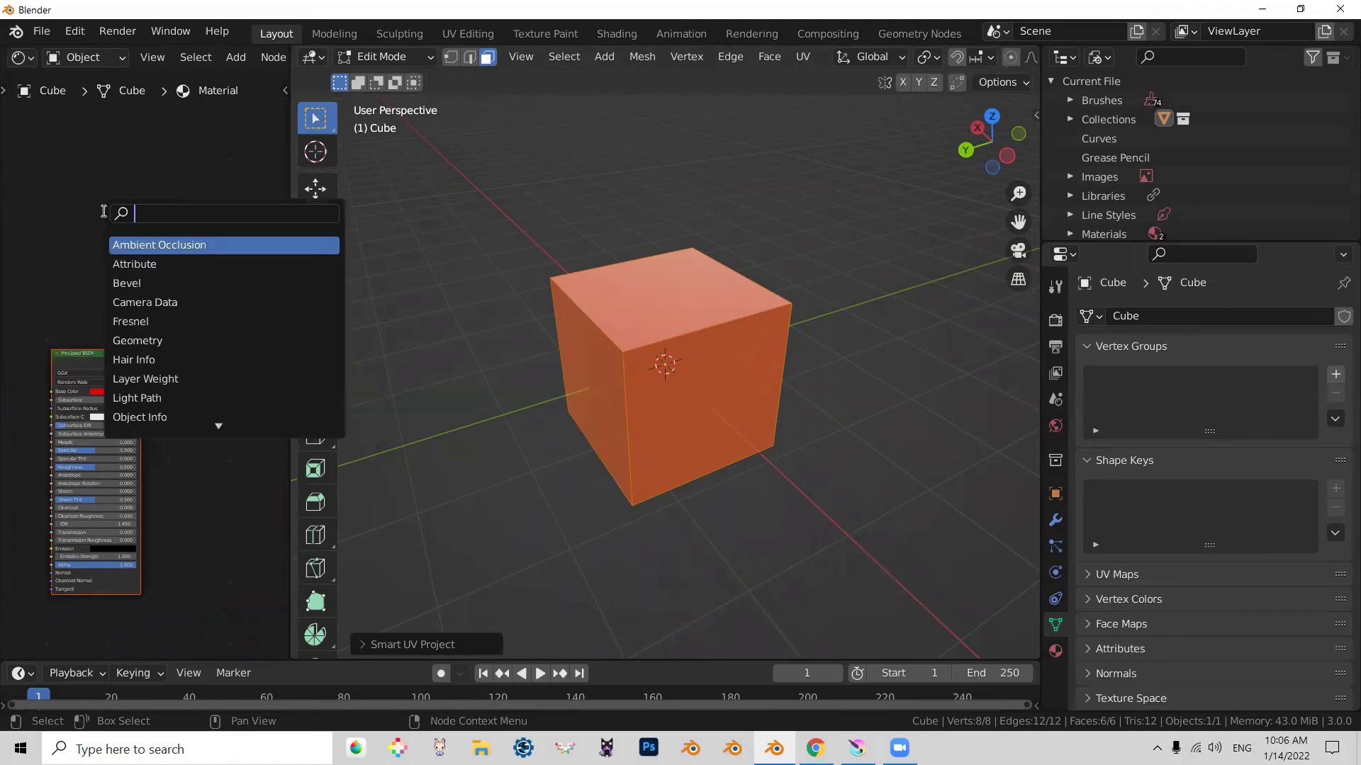
pyautogui.write('i')
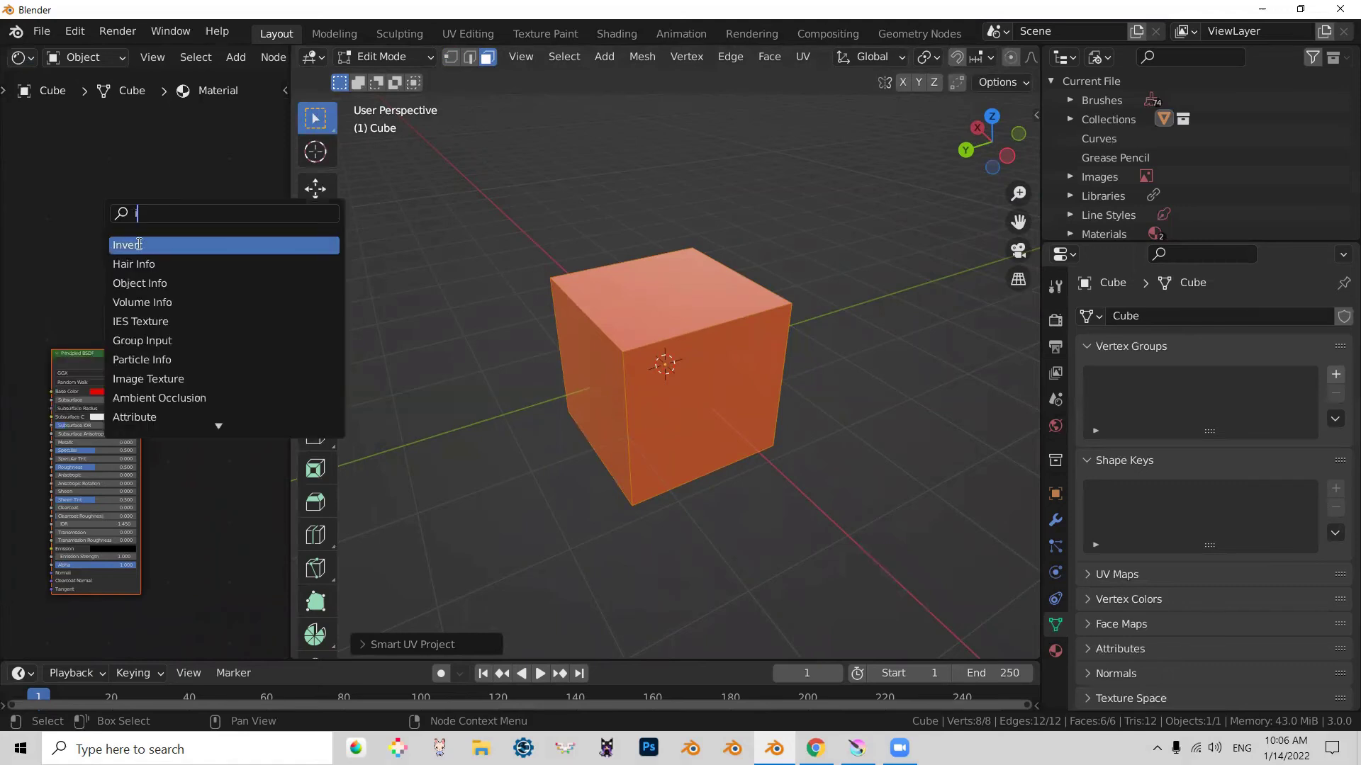
pyautogui.click(181, 378)
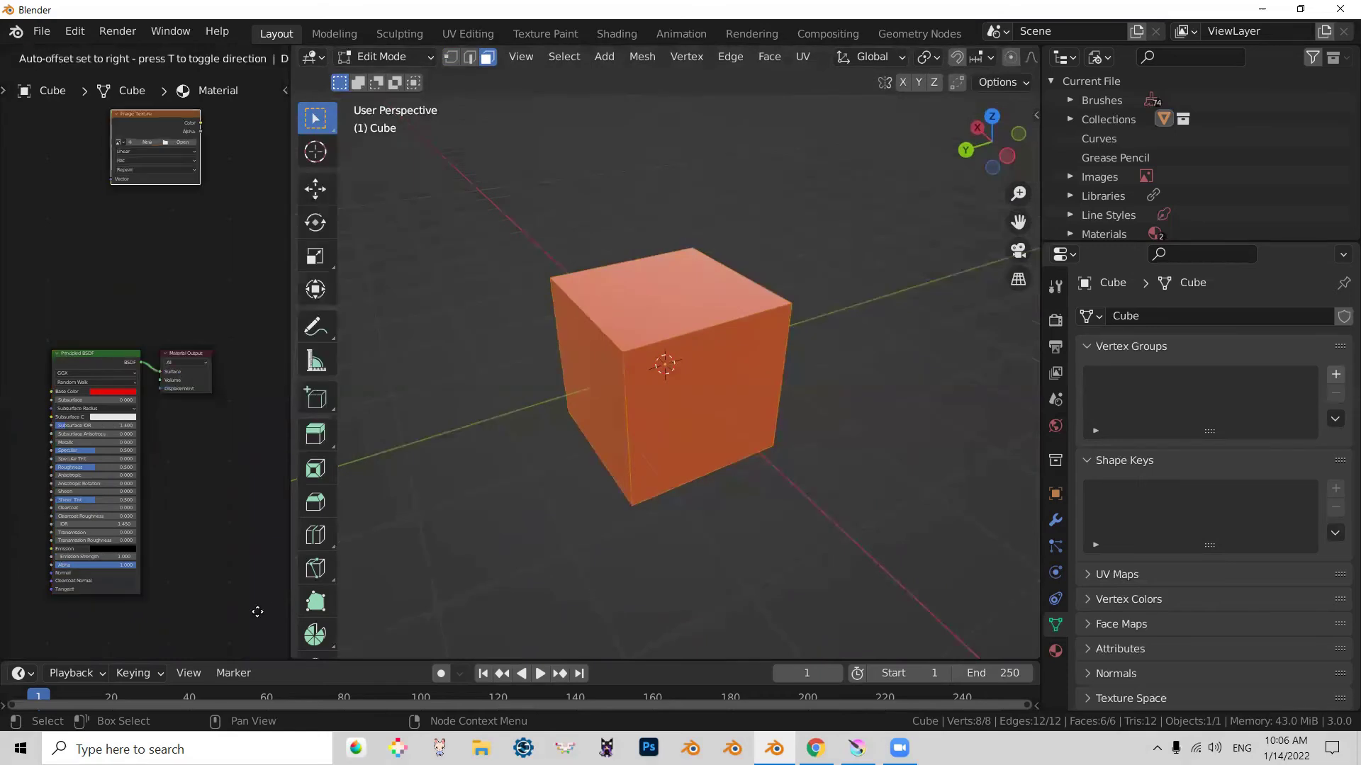
pyautogui.click(138, 229)
pyautogui.keyDown('shift'); pyautogui.scroll(3, 202, 405); pyautogui.keyUp('shift')
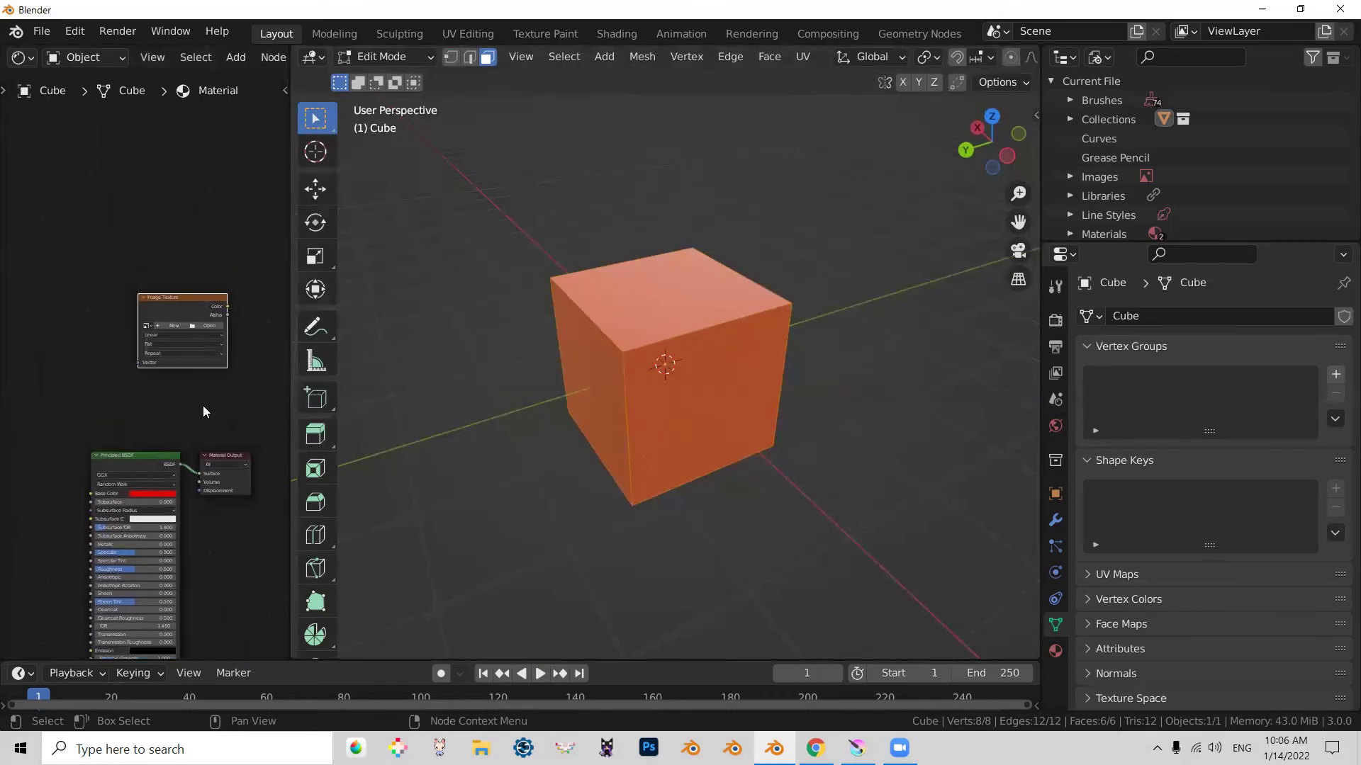
pyautogui.scroll(4, 164, 386)
pyautogui.moveTo(108, 434); pyautogui.dragTo(79, 448, button='middle')
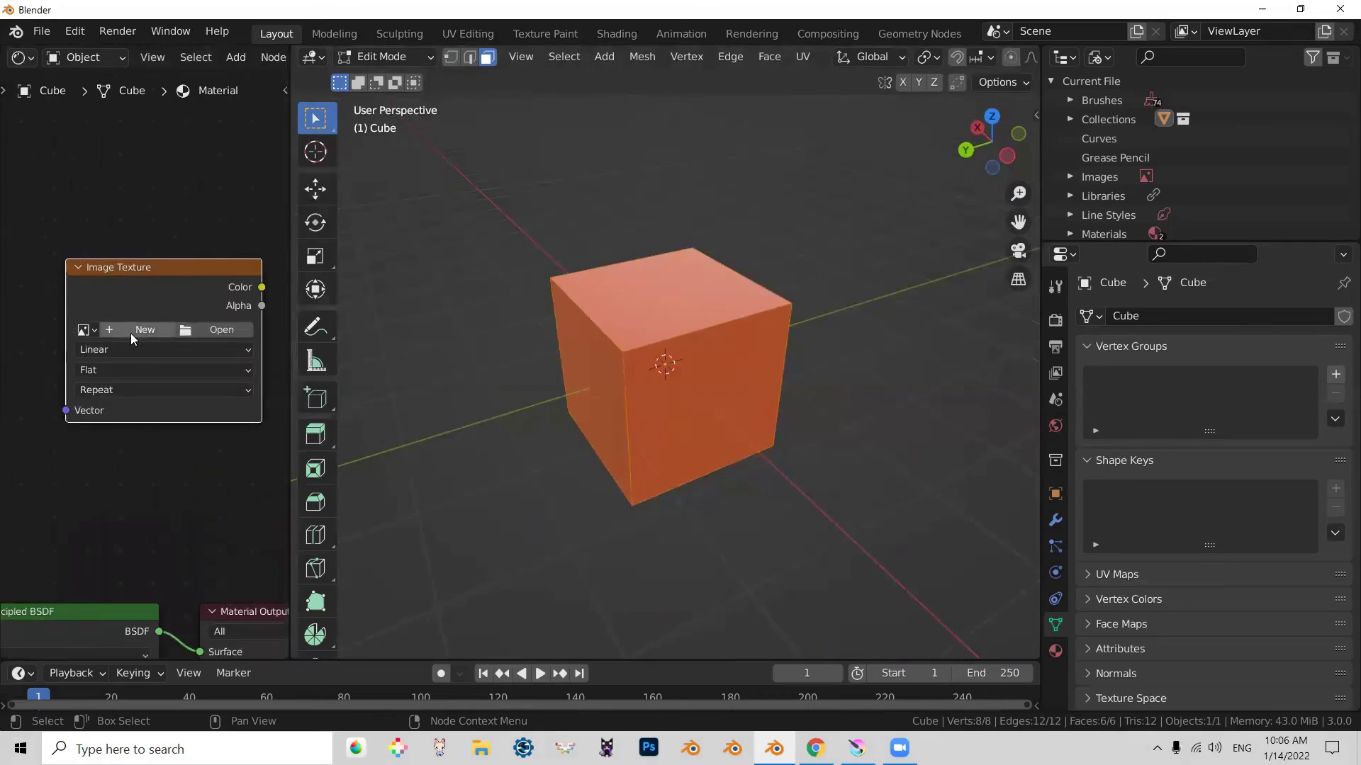
# Step: Give the Image Texture node a new image named 'Noise Mask' with alpha disabled
pyautogui.click(112, 327)
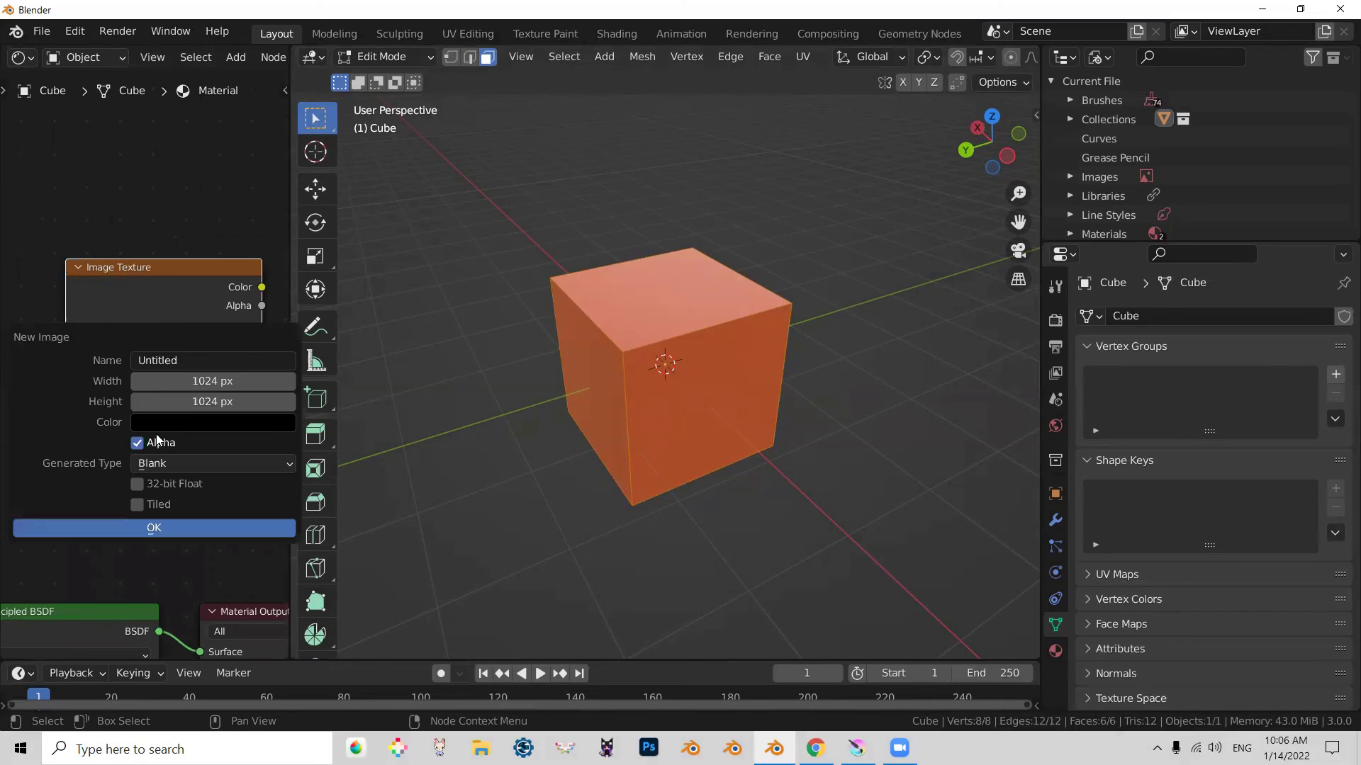
pyautogui.click(217, 360)
pyautogui.write('Noise Mask')
pyautogui.click(138, 443)
pyautogui.click(128, 528)
# Step: Move the Material Output node to the right so all nodes are visible
pyautogui.moveTo(167, 483); pyautogui.dragTo(119, 451, button='middle')
pyautogui.scroll(-2, 146, 489)
pyautogui.scroll(-2, 177, 499)
pyautogui.moveTo(138, 450); pyautogui.dragTo(256, 423)
# Step: Preview the Noise Mask texture on the cube and return to Object Mode to see it black
pyautogui.click(85, 288)
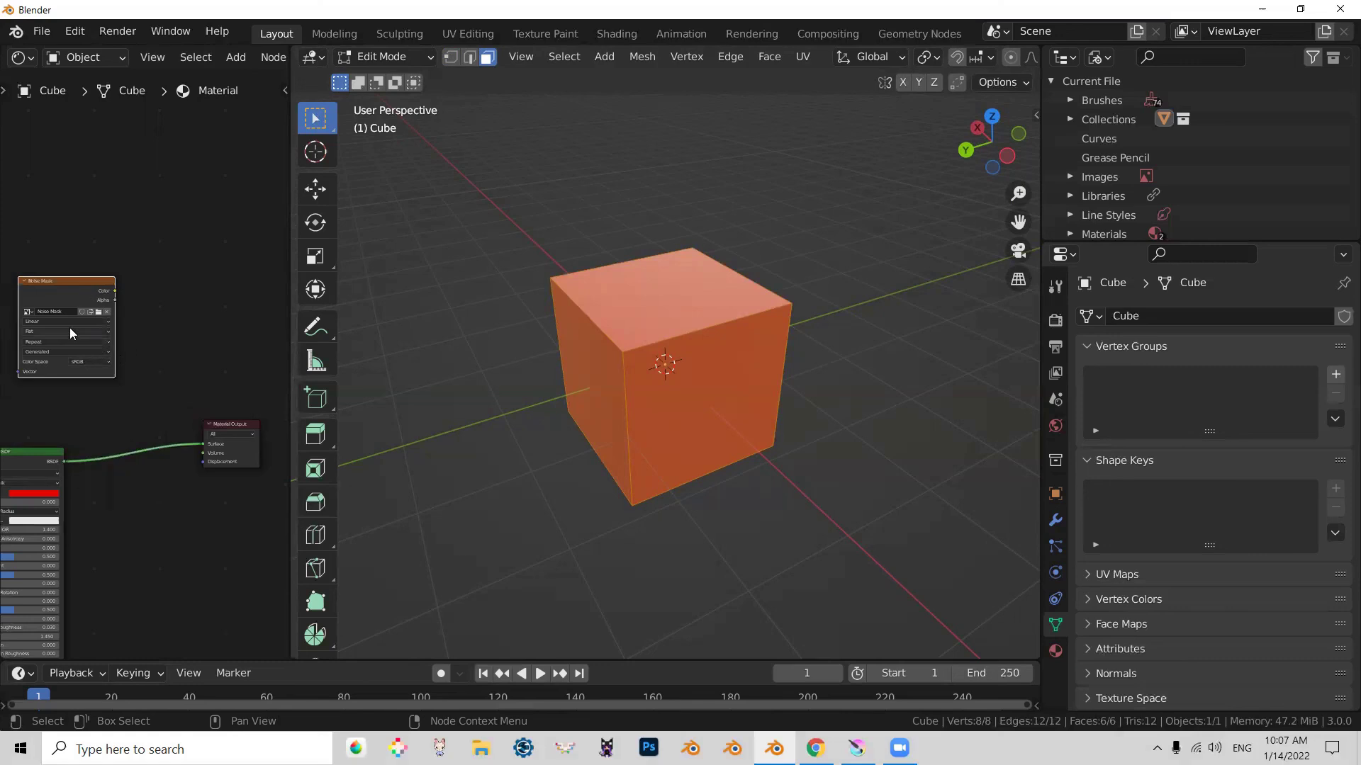
pyautogui.keyDown('ctrl'); pyautogui.keyDown('shift'); pyautogui.click(54, 292); pyautogui.keyUp('shift'); pyautogui.keyUp('ctrl')
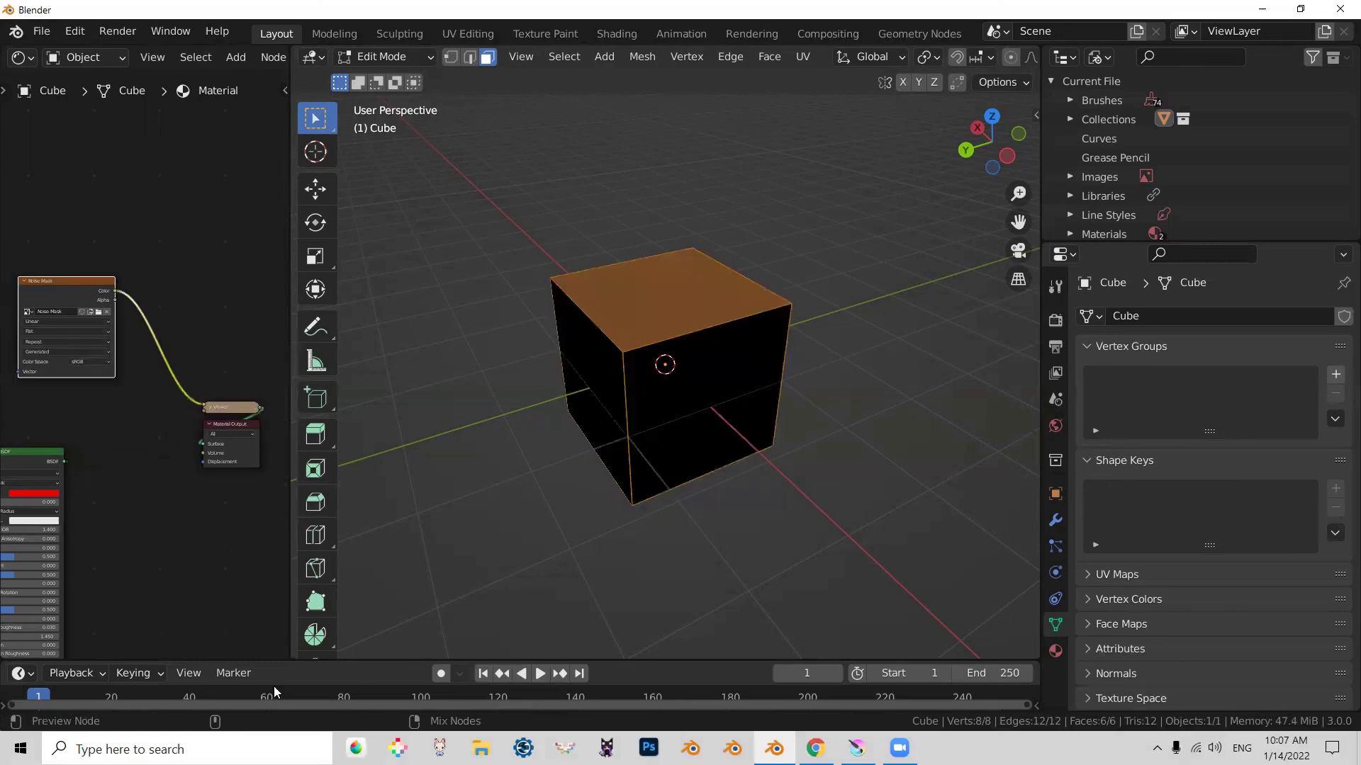
pyautogui.moveTo(571, 419); pyautogui.dragTo(641, 372, button='middle')
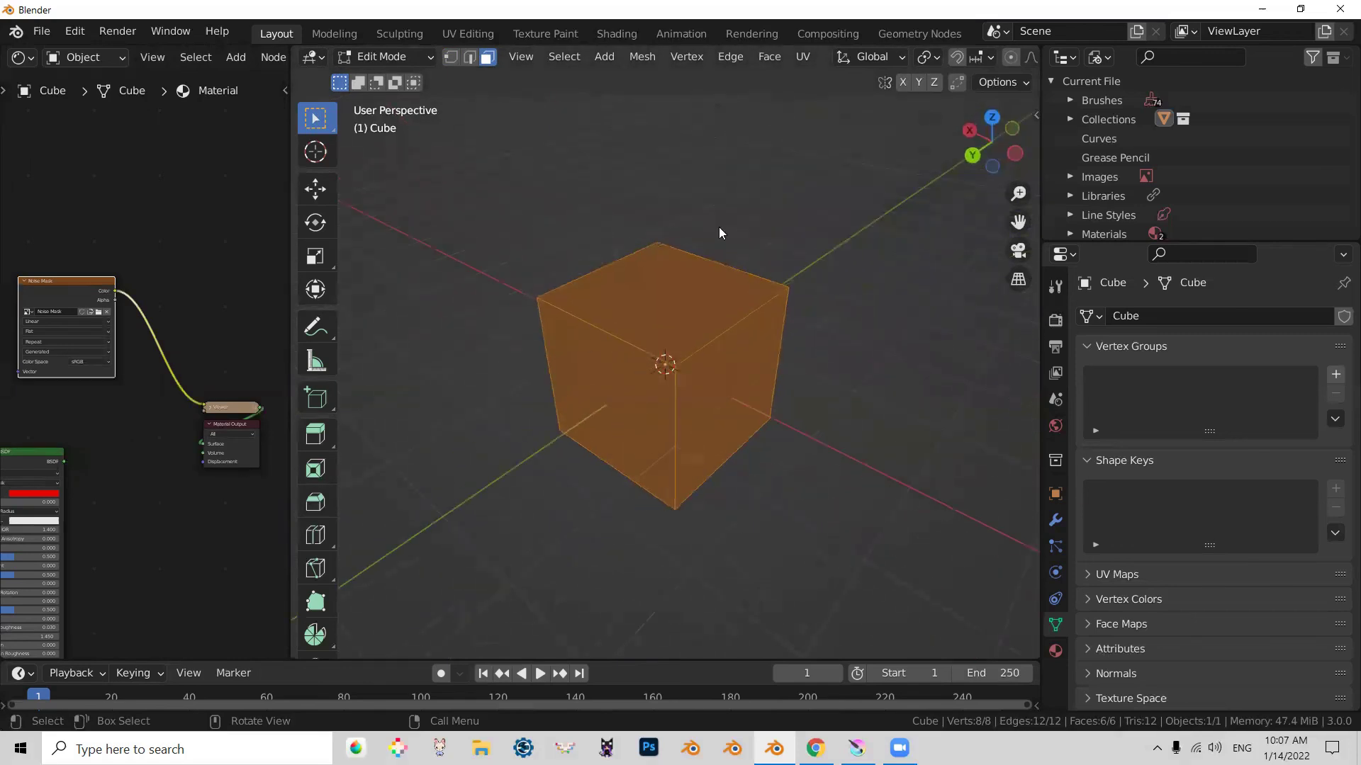
pyautogui.press('Tab')
pyautogui.moveTo(667, 453); pyautogui.dragTo(973, 61, button='middle')
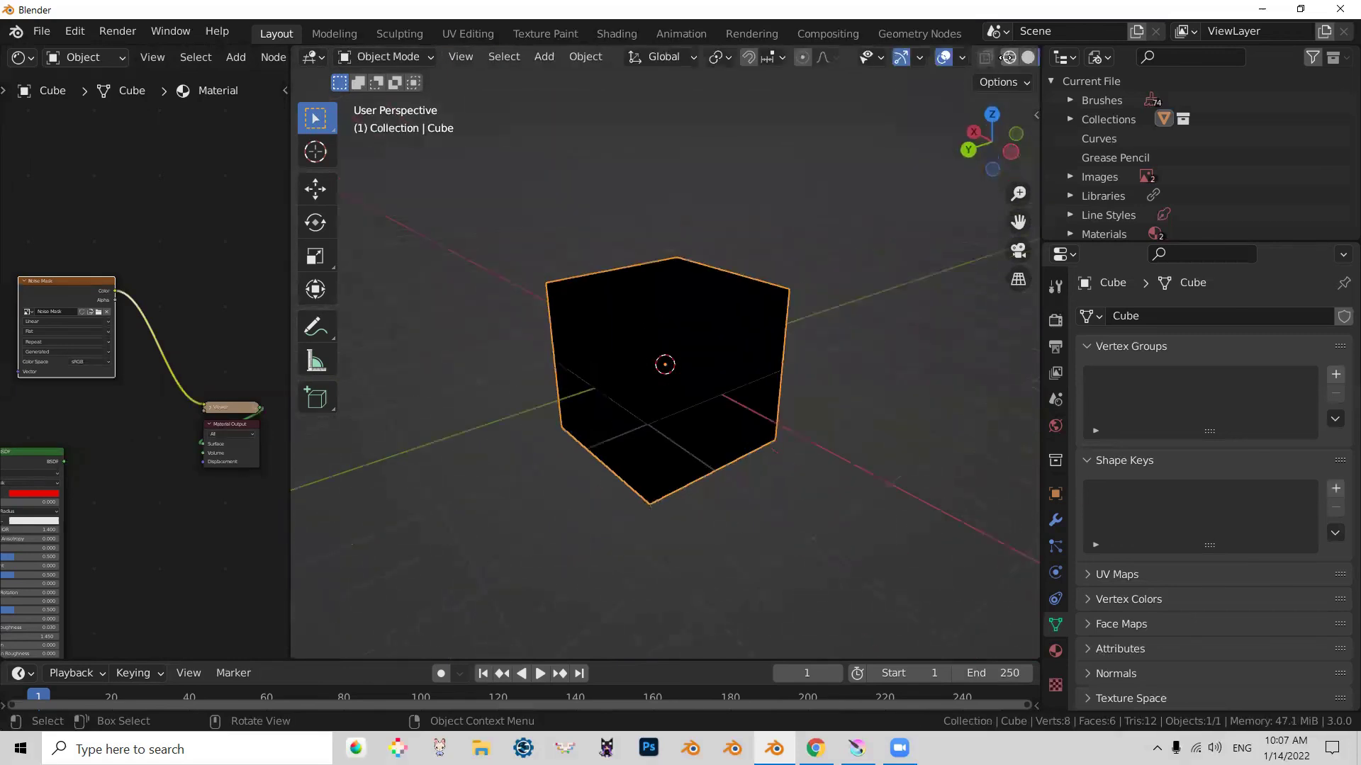
pyautogui.scroll(-2, 1006, 56)
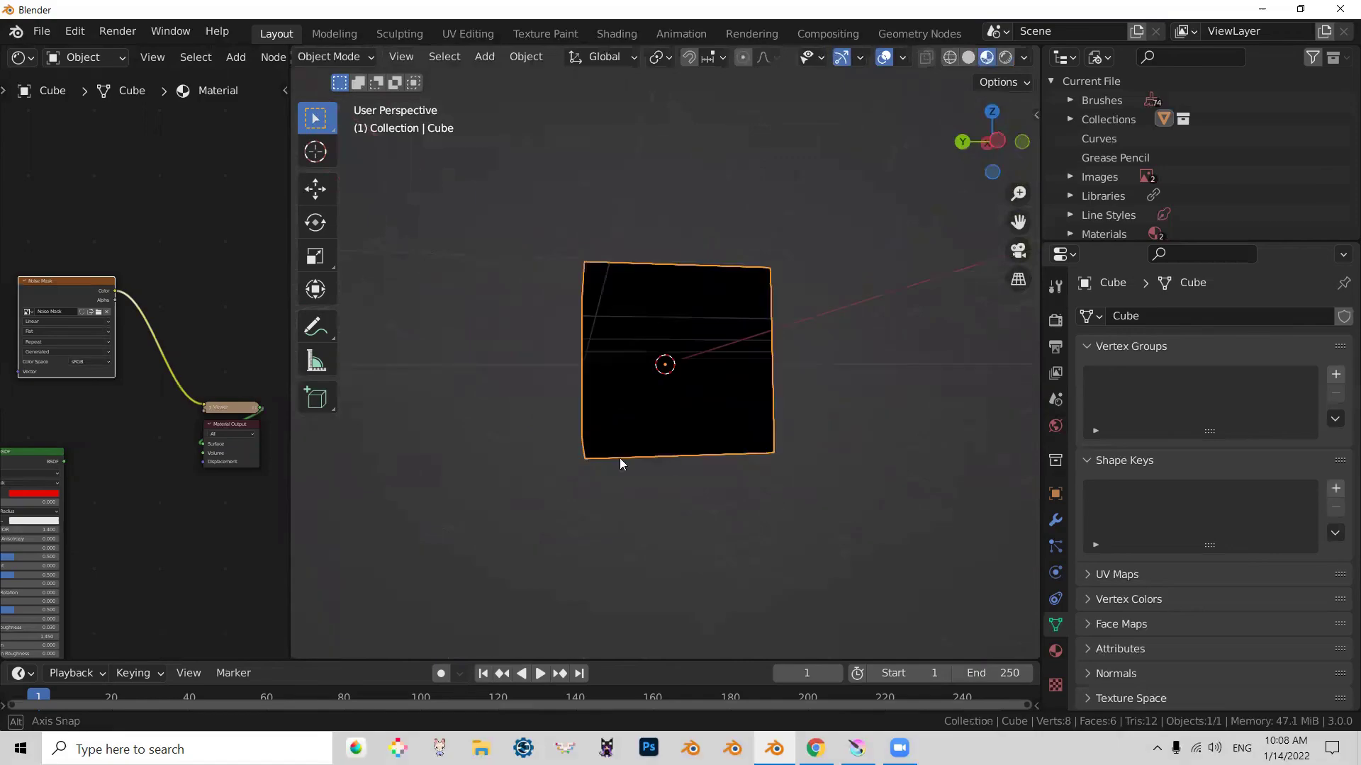